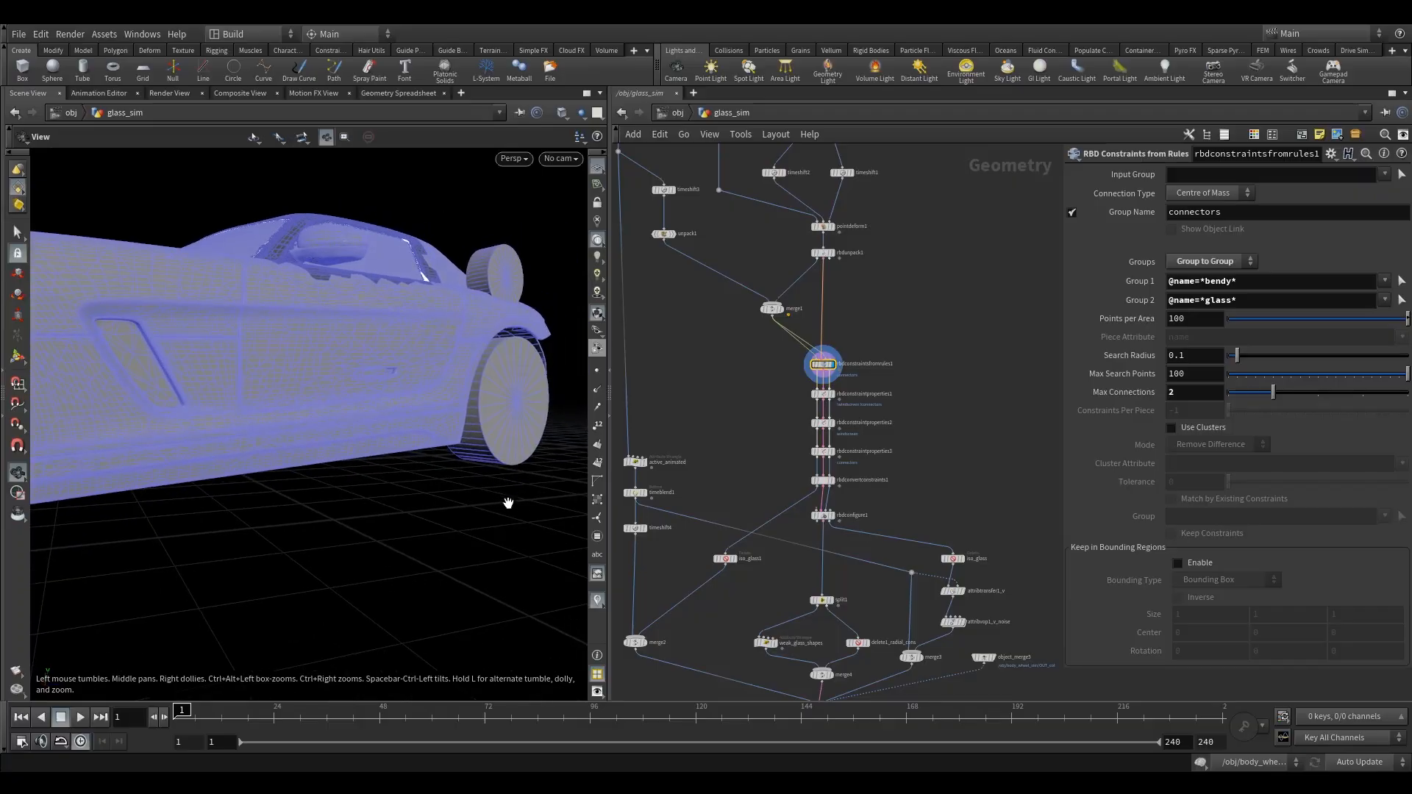
Step: Set the collision geometry representation of the glass pieces in rbdconfigure1 to Sphere
{"action": "left_click_drag", "start_coordinate": [424, 446], "coordinate": [386, 441]}
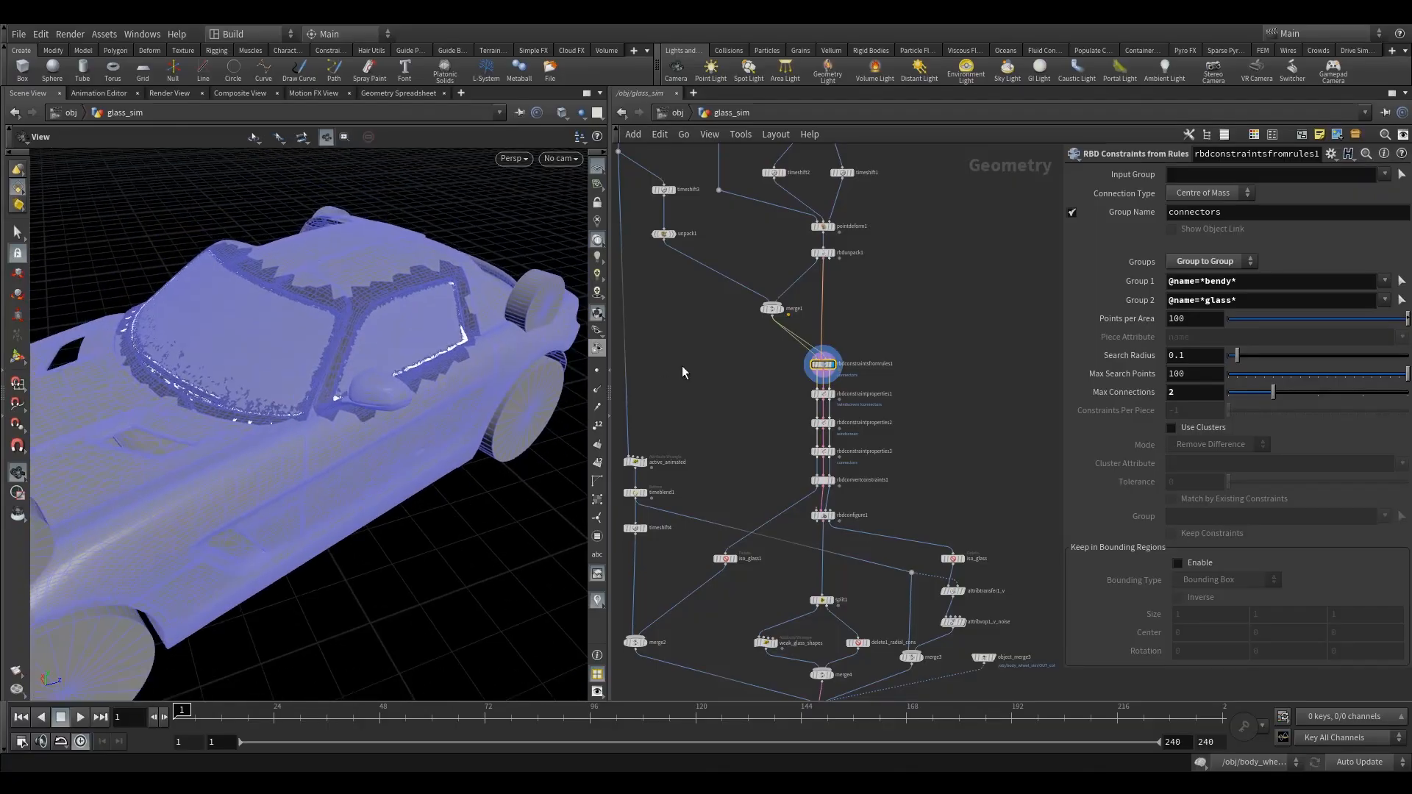
{"action": "left_click", "coordinate": [834, 515]}
{"action": "left_click", "coordinate": [1076, 567]}
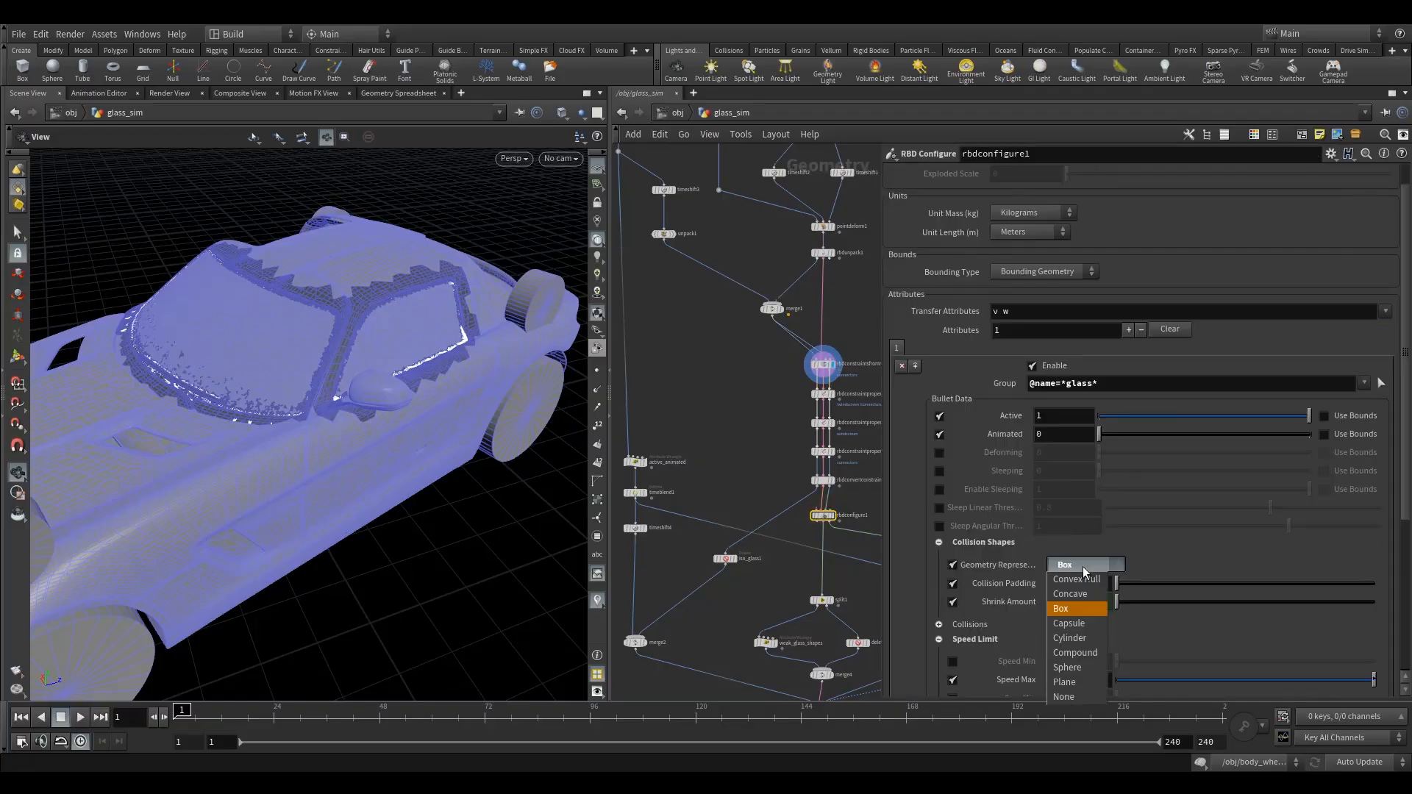
{"action": "left_click", "coordinate": [1068, 667]}
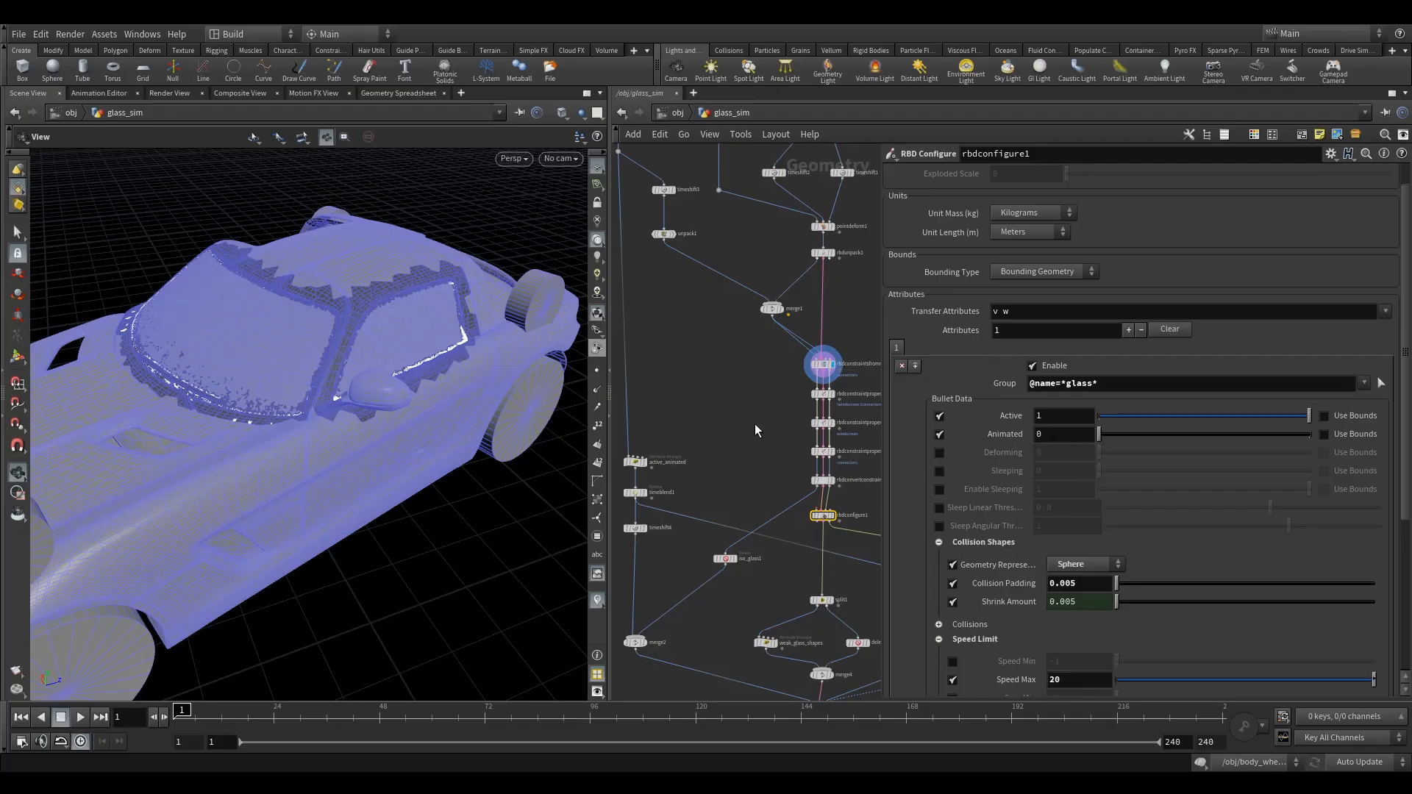
Step: Change the connection type of the rbdconstraintsfromrules1 connectors to Surface Points
{"action": "middle_click_drag", "start_coordinate": [755, 424], "coordinate": [714, 411]}
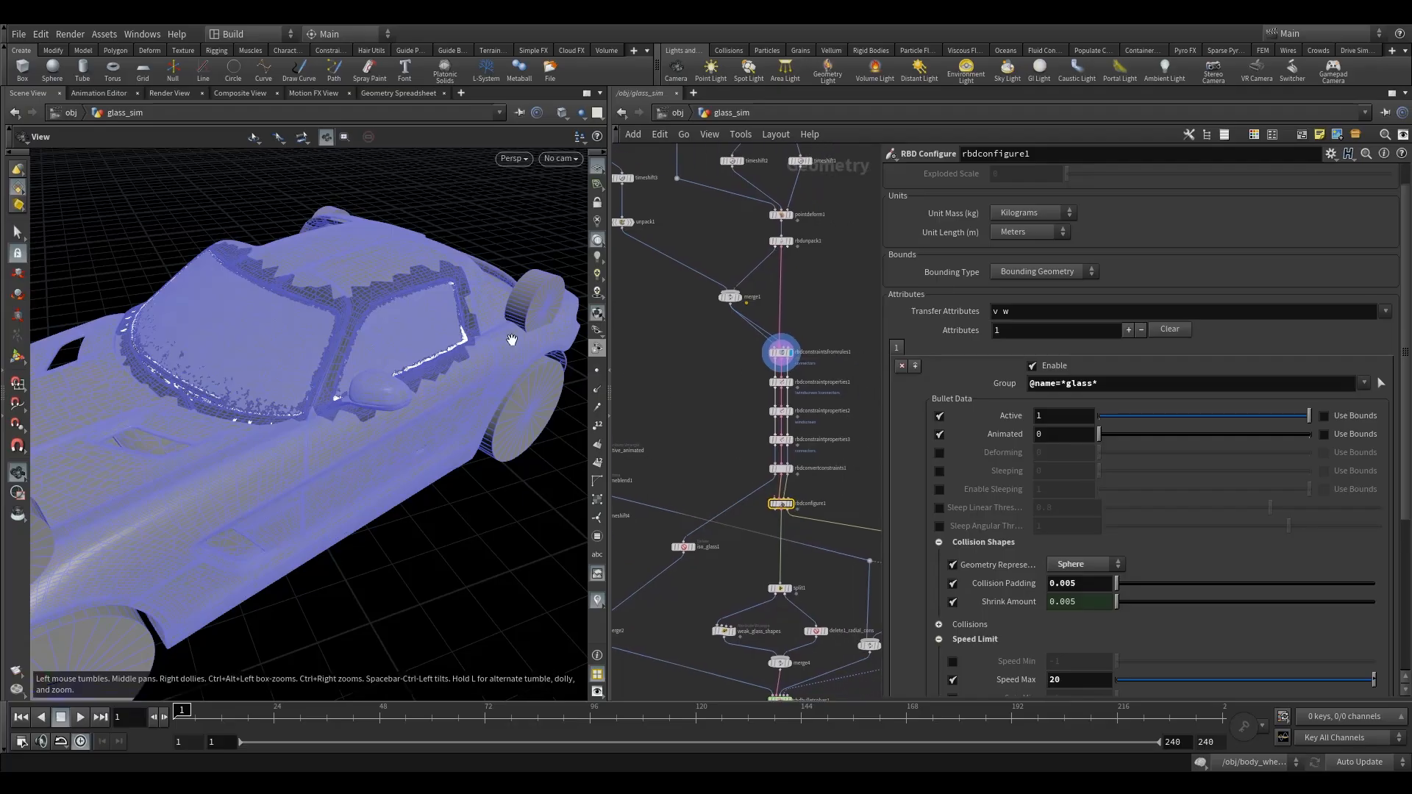
{"action": "left_click_drag", "start_coordinate": [295, 322], "coordinate": [149, 317]}
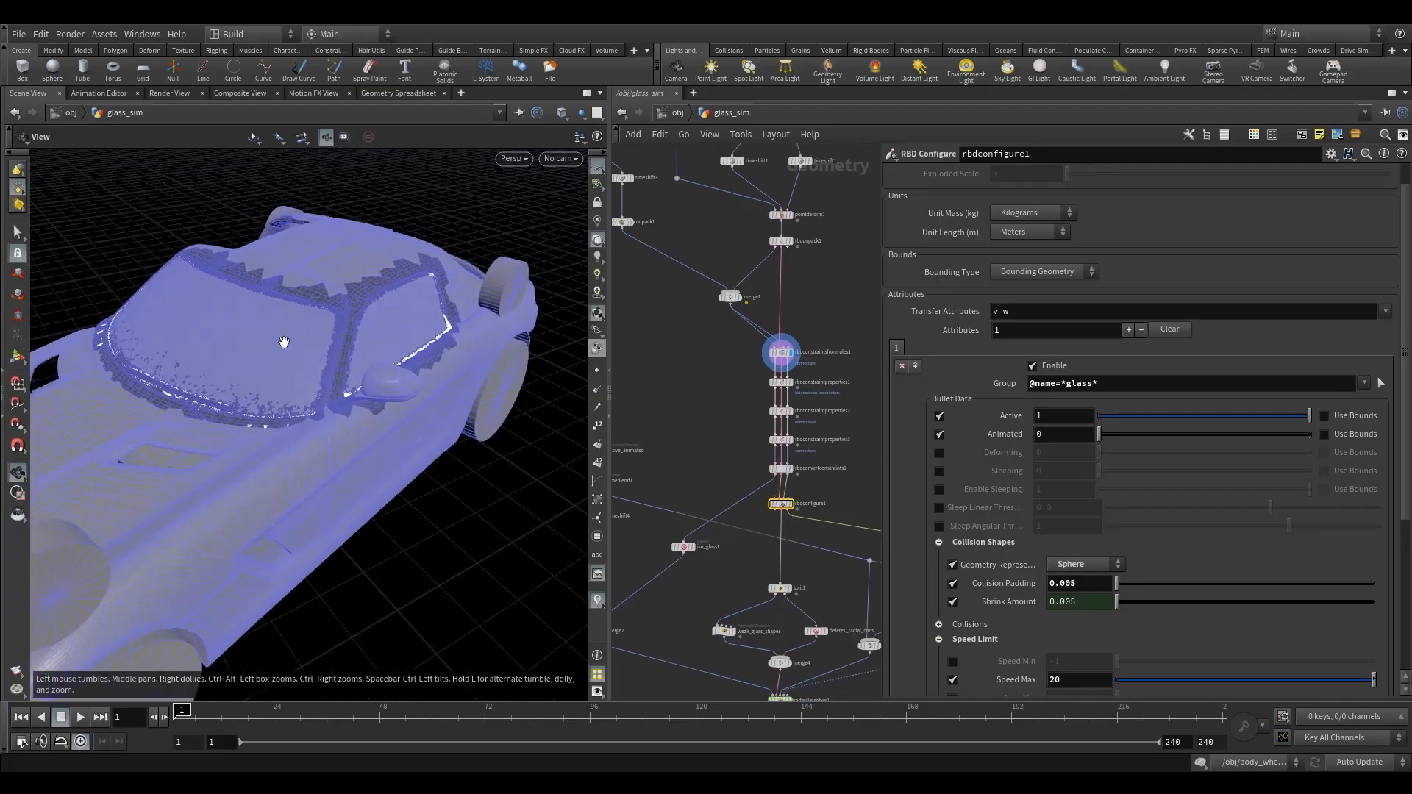
{"action": "left_click_drag", "start_coordinate": [284, 342], "coordinate": [246, 326]}
{"action": "right_click_drag", "start_coordinate": [245, 326], "coordinate": [504, 390]}
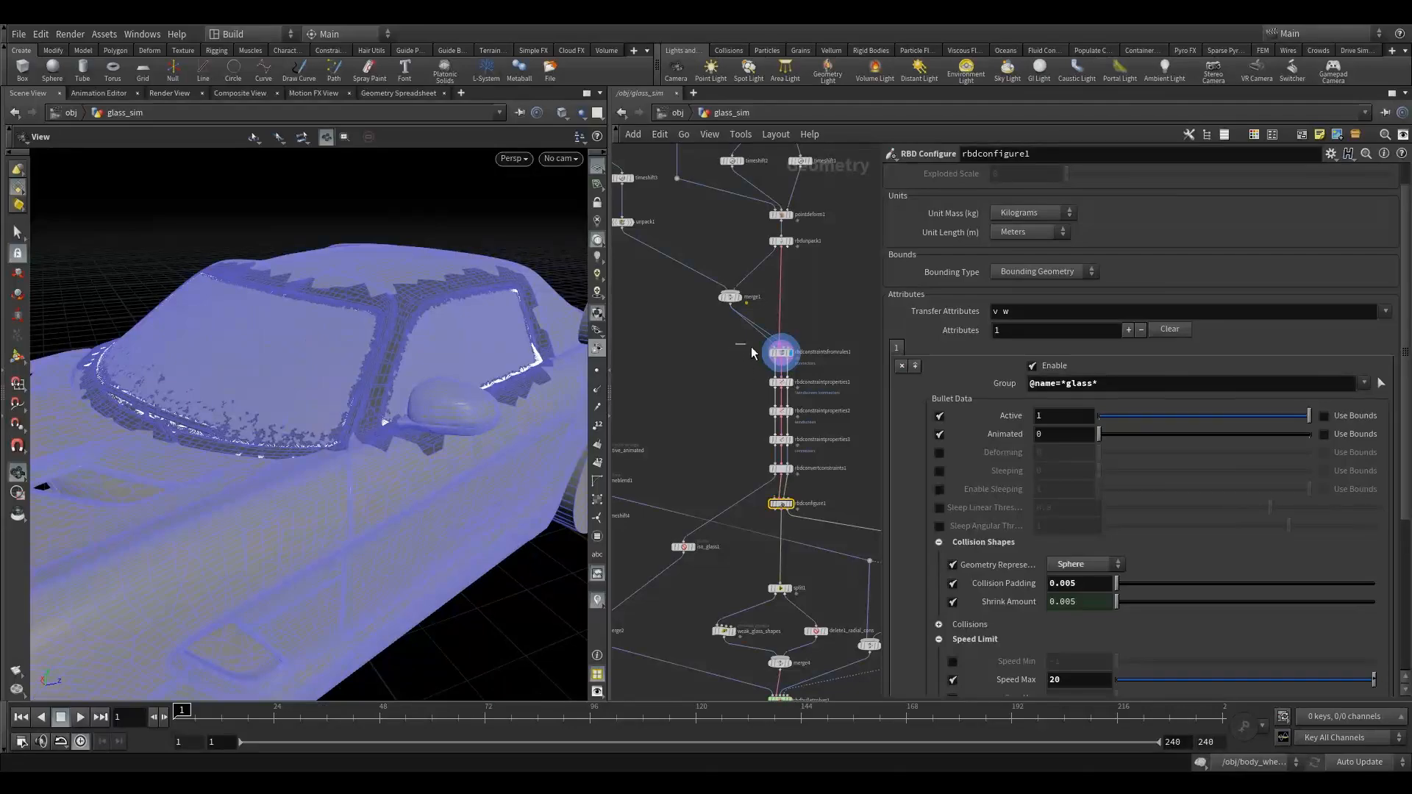
{"action": "left_click", "coordinate": [781, 352]}
{"action": "scroll", "coordinate": [832, 319], "scroll_direction": "up", "scroll_amount": 4}
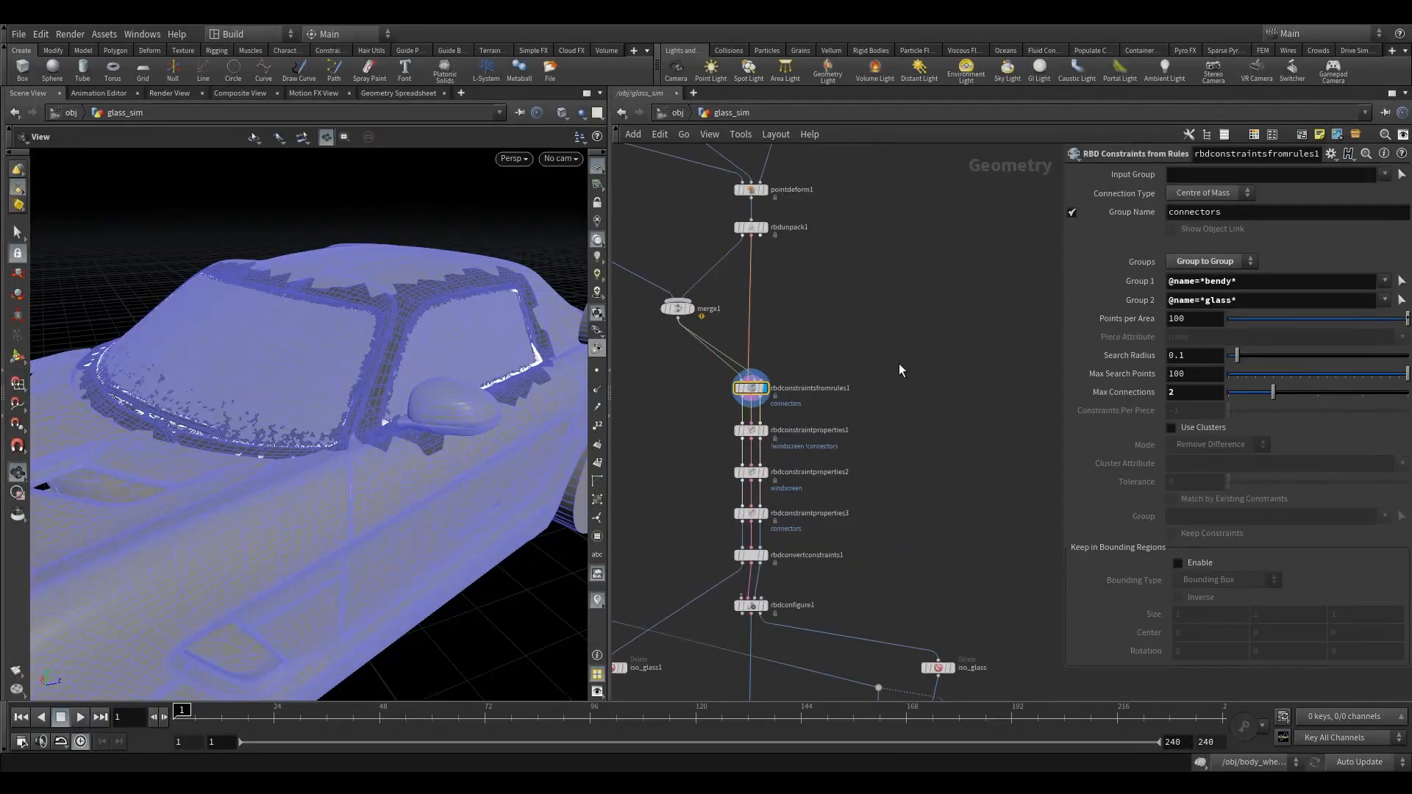
{"action": "left_click", "coordinate": [1208, 193]}
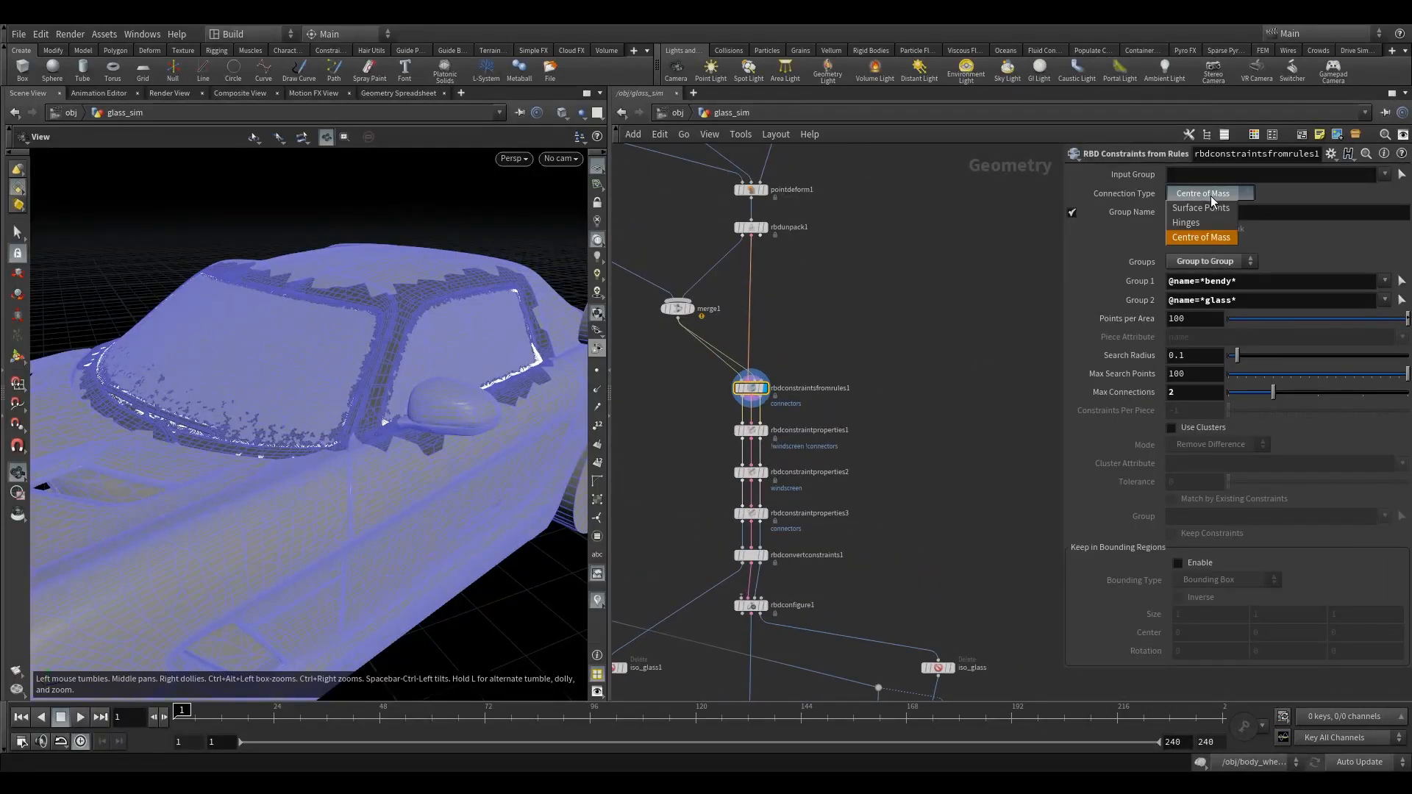
{"action": "left_click", "coordinate": [1212, 212]}
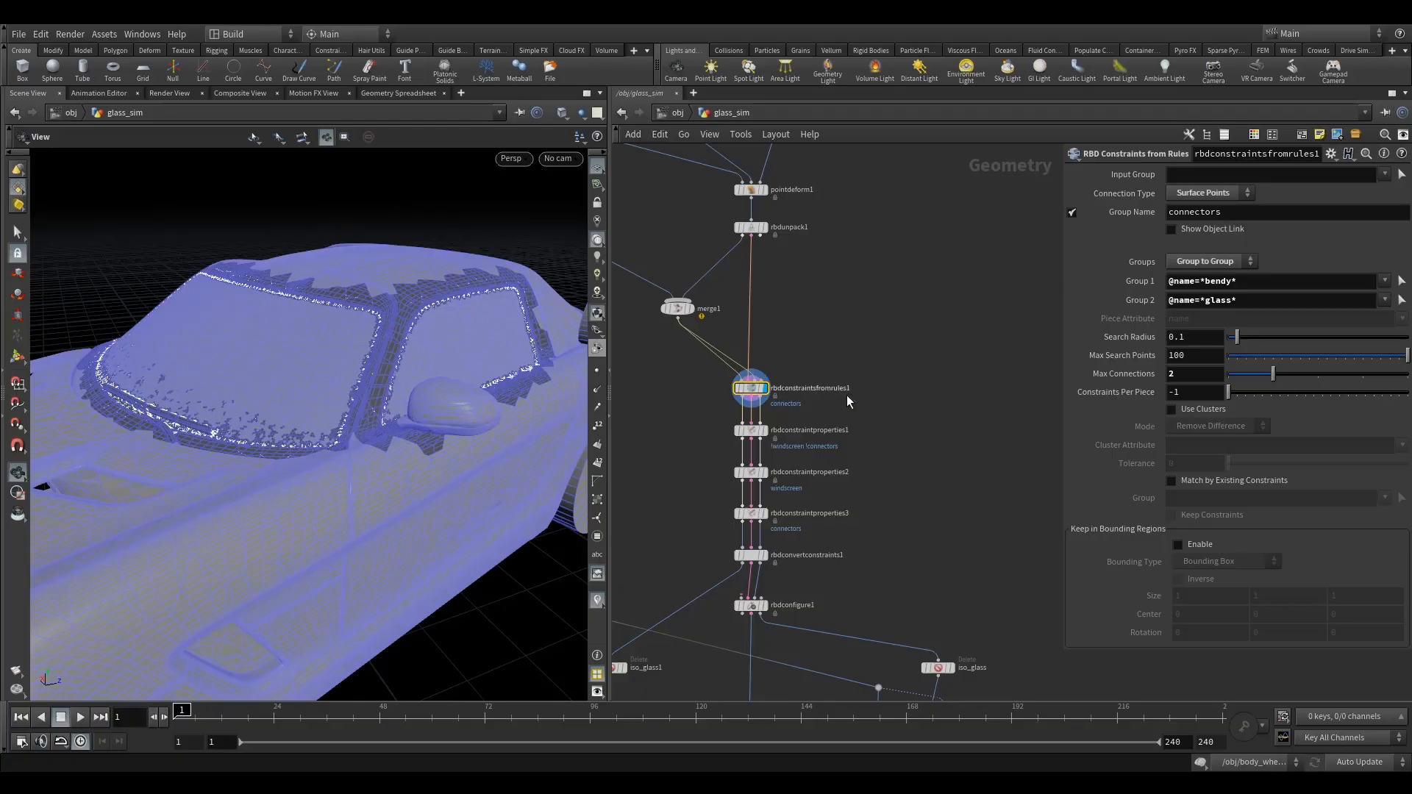
Step: Set the connectors' search radius to 0.01 and their max connections to 3 in rbdconstraintsfromrules1
{"action": "left_click", "coordinate": [1181, 338]}
{"action": "type", "text": "0."}
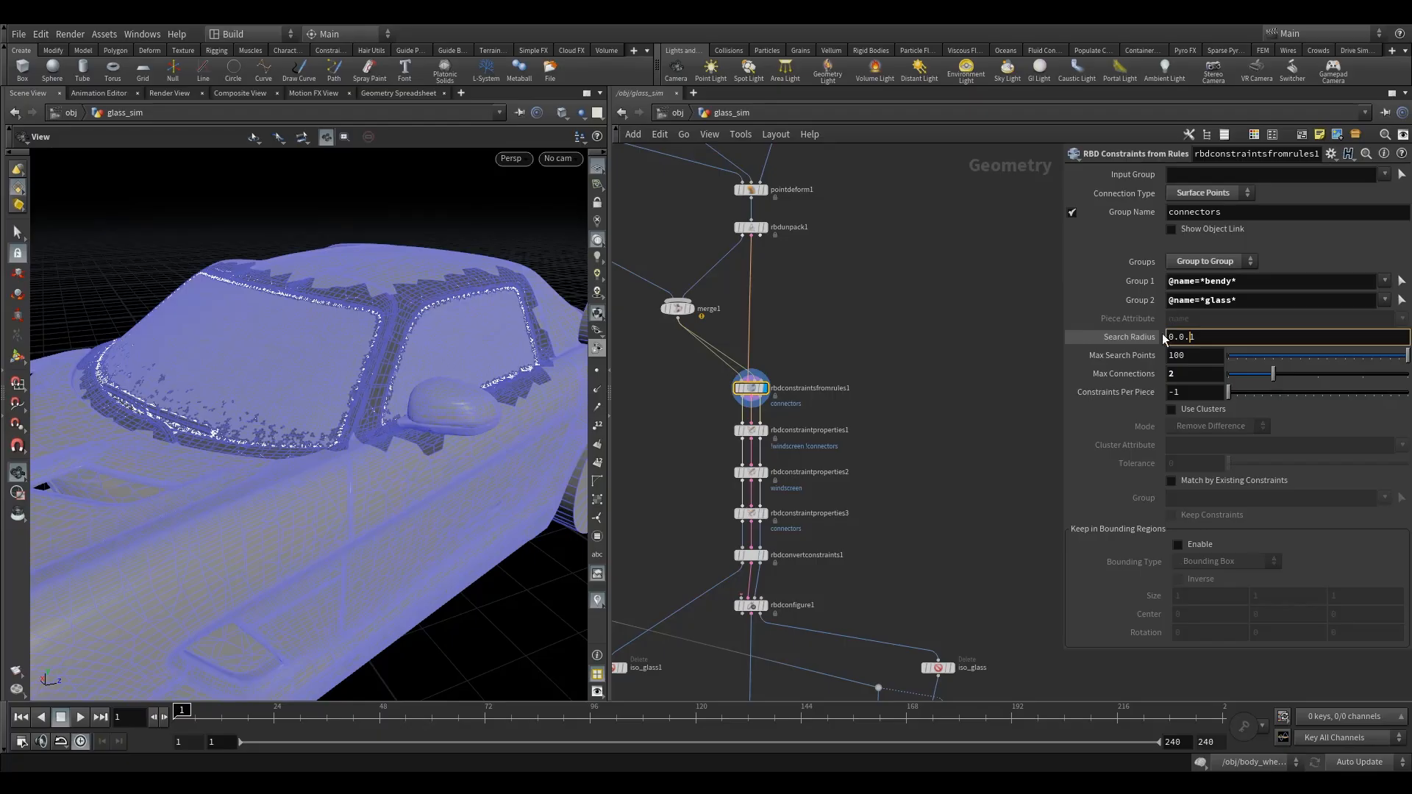
{"action": "key", "text": "BackSpace"}
{"action": "key", "text": "Return"}
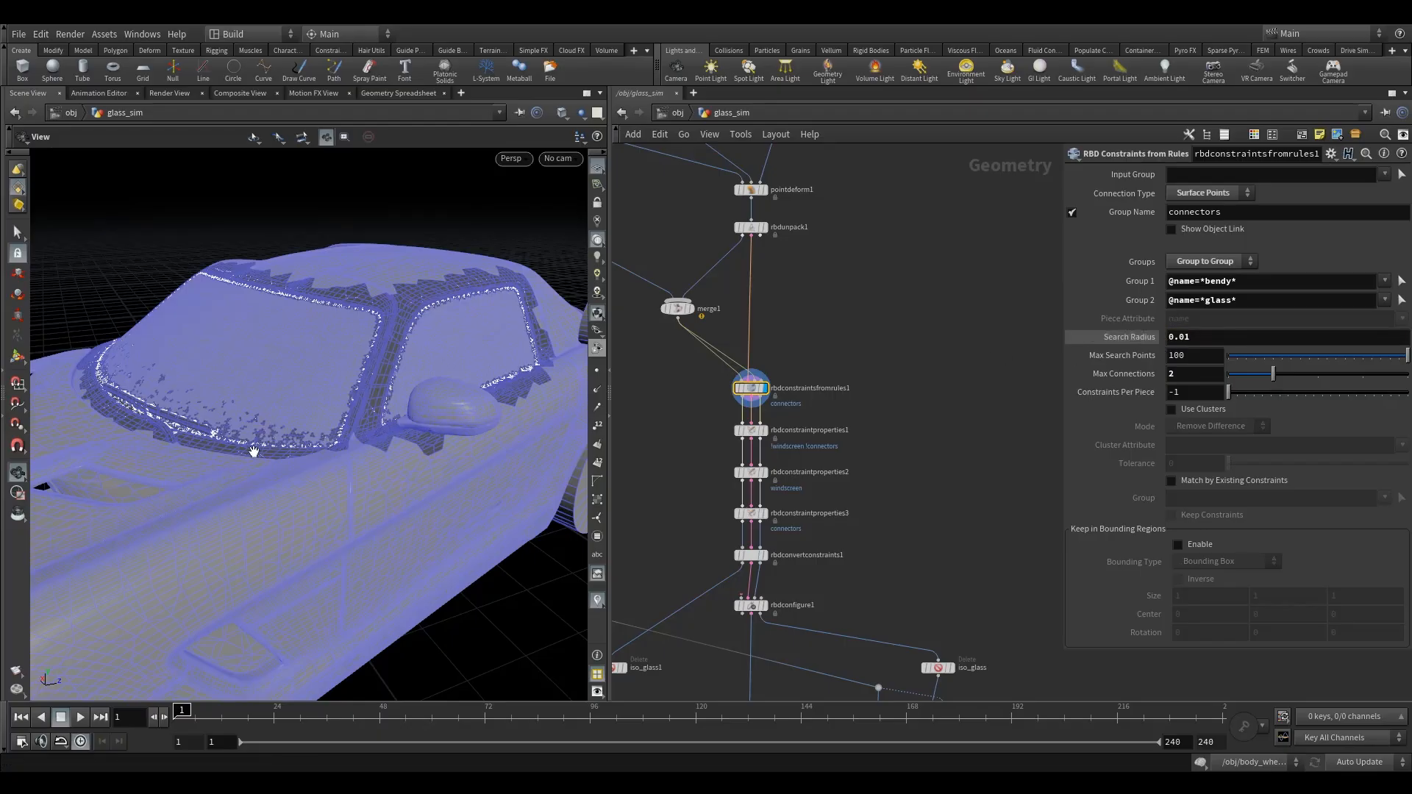
{"action": "right_click_drag", "start_coordinate": [296, 430], "coordinate": [379, 429]}
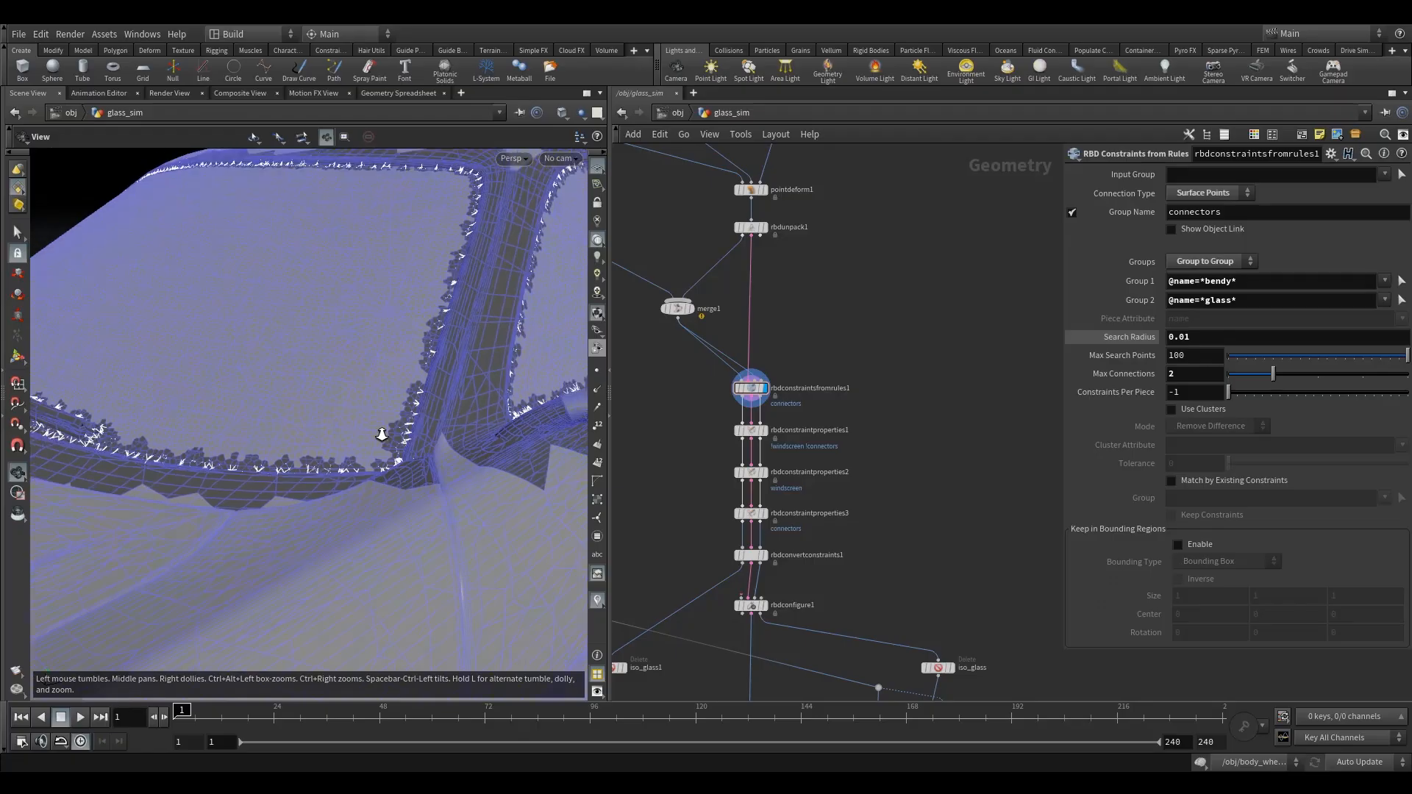
{"action": "left_click", "coordinate": [1187, 373]}
{"action": "type", "text": "3"}
{"action": "key", "text": "Return"}
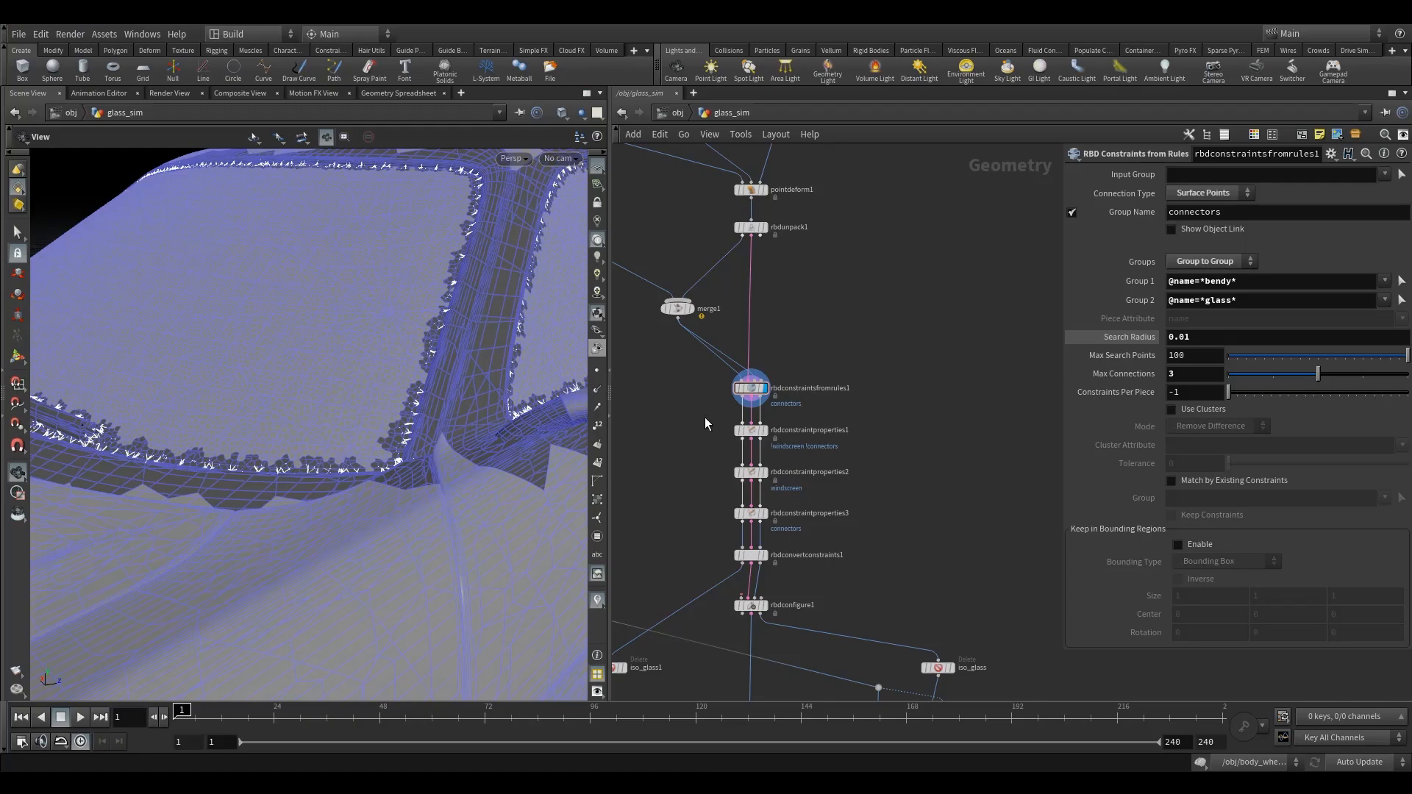
Step: Set the glue strength in rbdconstraintproperties1 to 2
{"action": "left_click", "coordinate": [782, 434]}
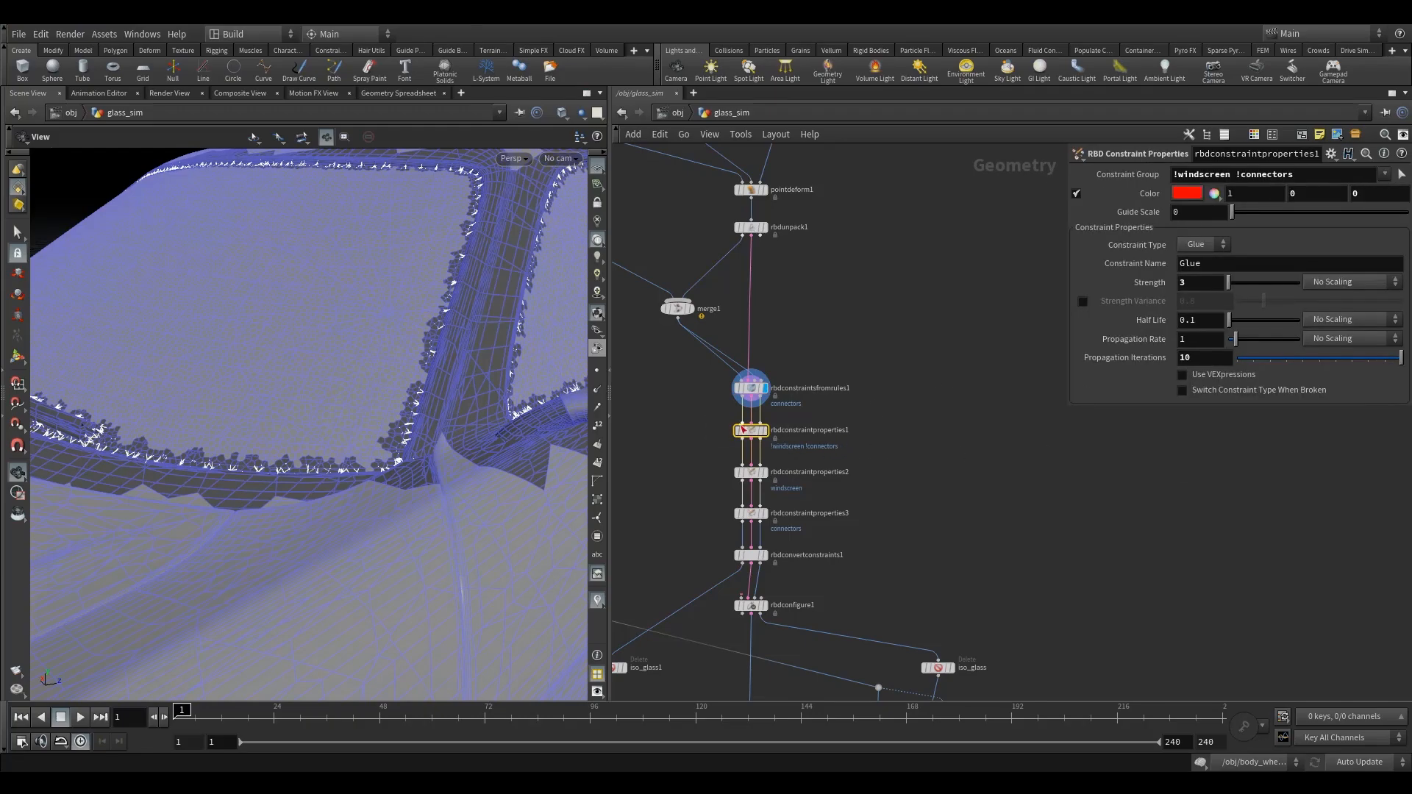
{"action": "left_click_drag", "start_coordinate": [326, 365], "coordinate": [505, 213]}
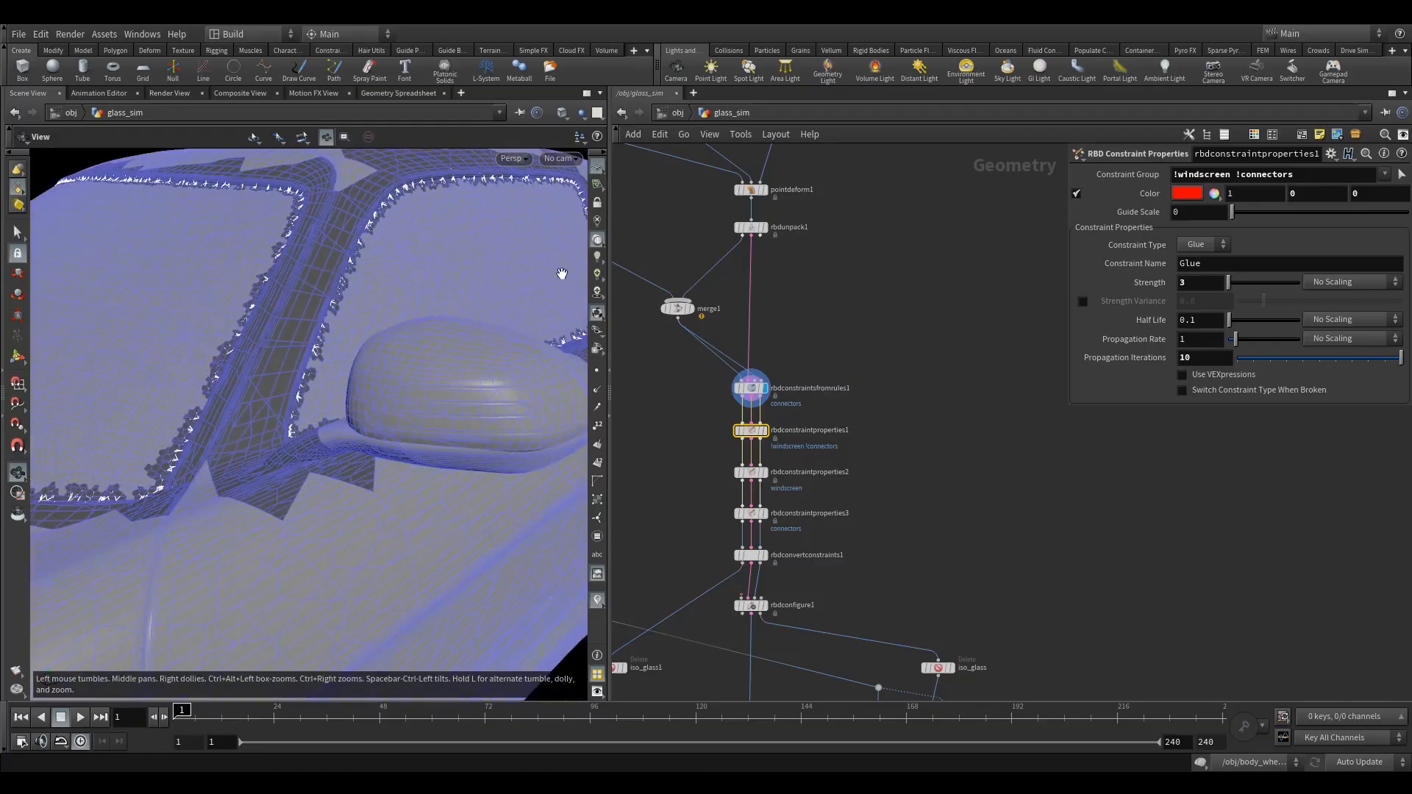
{"action": "left_click", "coordinate": [1196, 288]}
{"action": "type", "text": "2"}
{"action": "key", "text": "Return"}
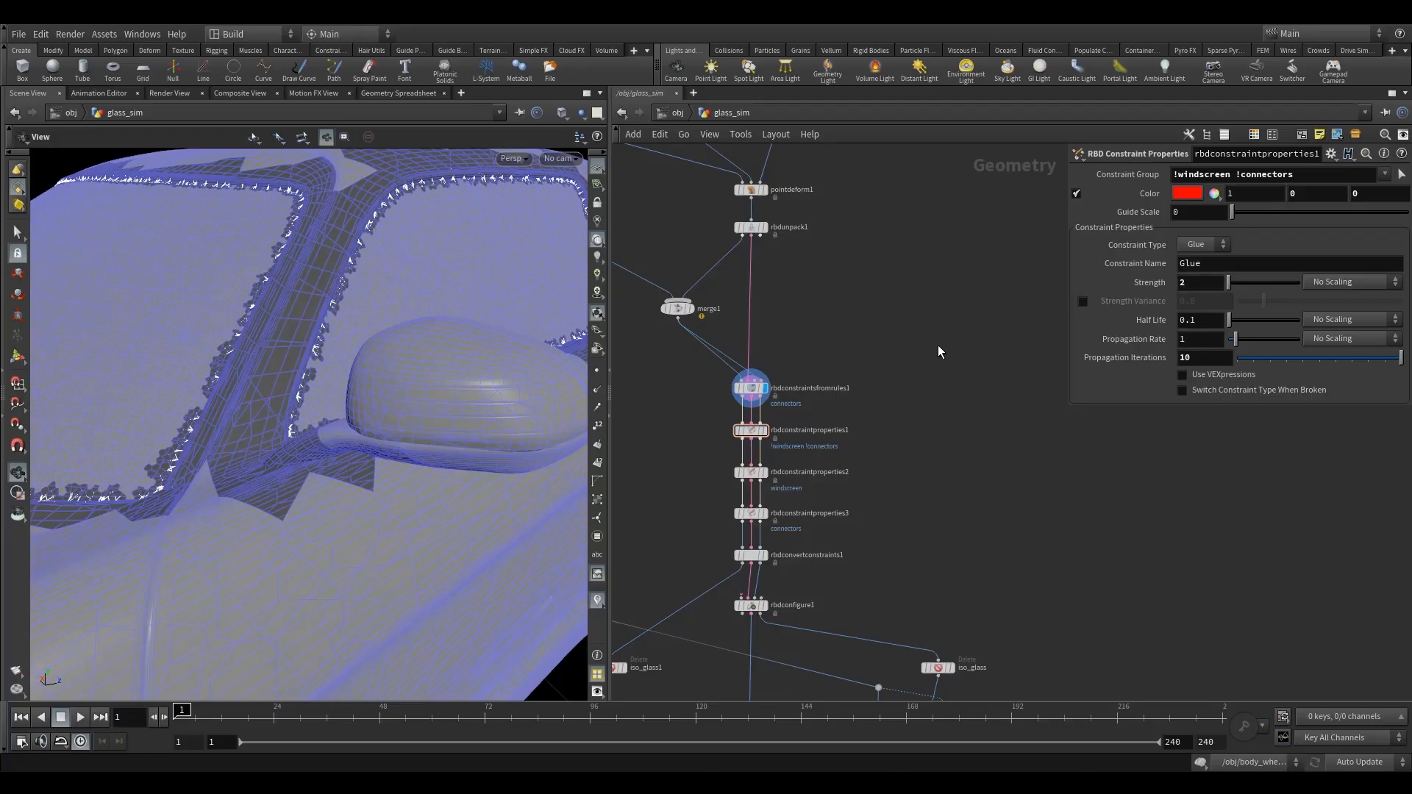
Step: Set the windscreen constraint's glue strength to 0.1 and its next soft constraint's stiffness to 50 in rbdconstraintproperties2
{"action": "scroll", "coordinate": [961, 401], "scroll_direction": "down", "scroll_amount": 1}
{"action": "scroll", "coordinate": [758, 559], "scroll_direction": "up", "scroll_amount": 2}
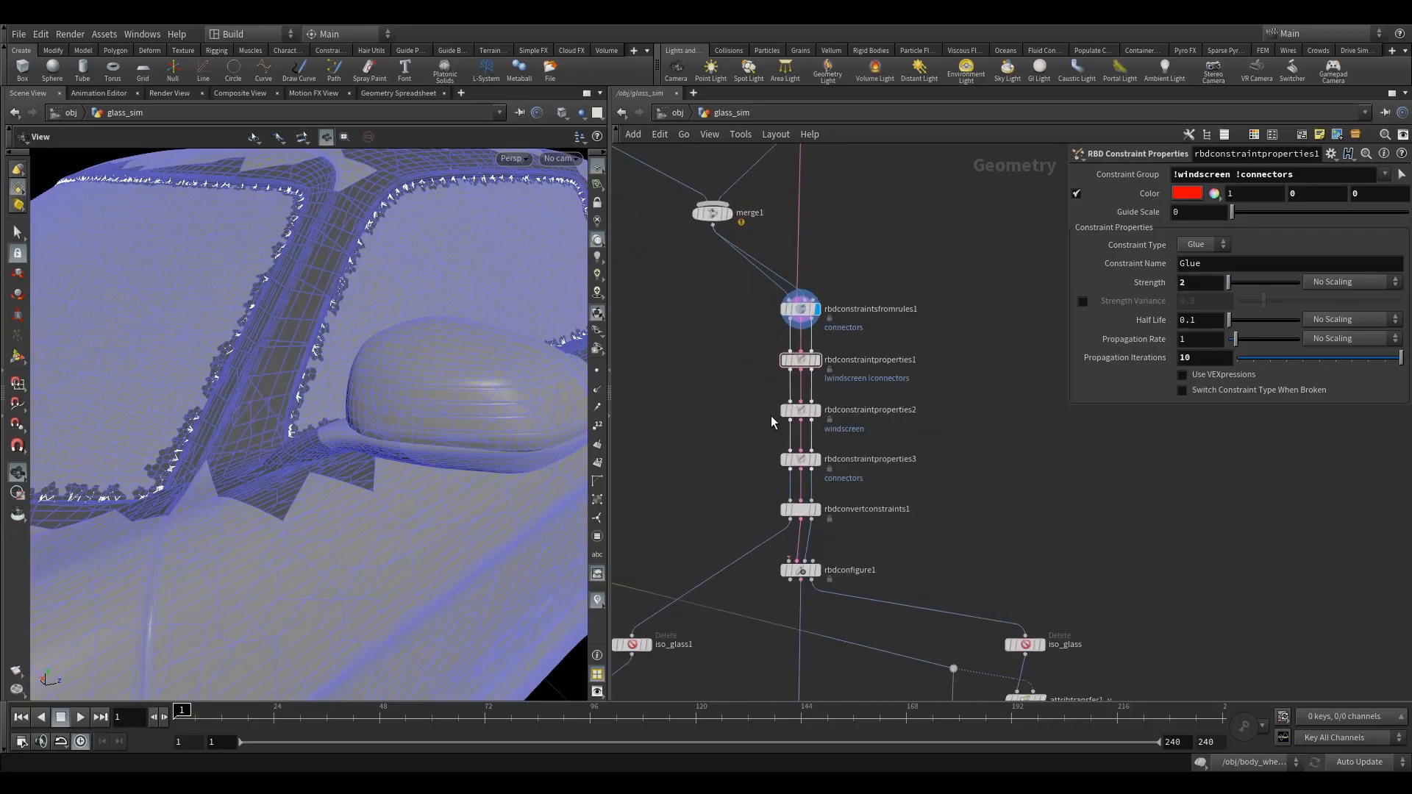
{"action": "left_click", "coordinate": [800, 410]}
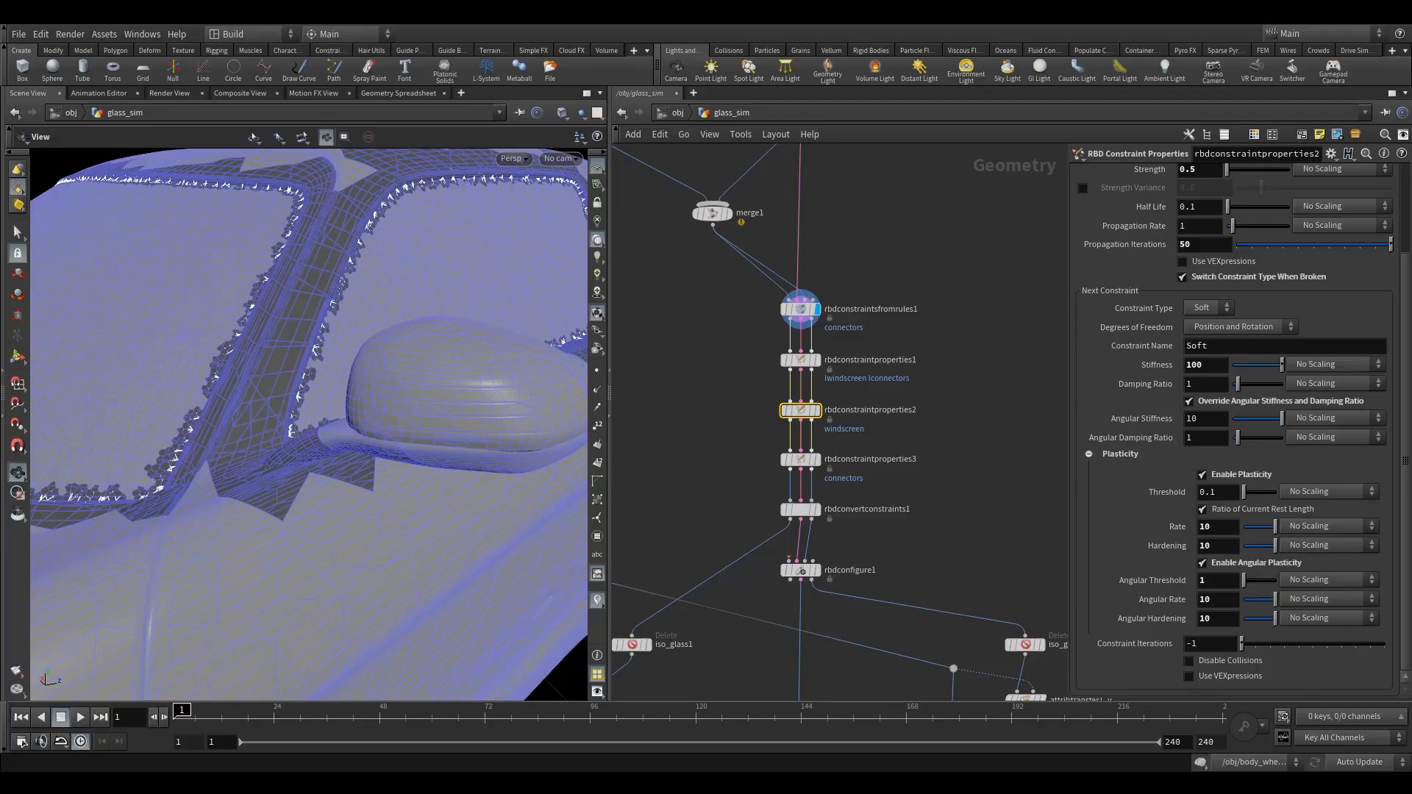
{"action": "scroll", "coordinate": [1184, 357], "scroll_direction": "up", "scroll_amount": 3}
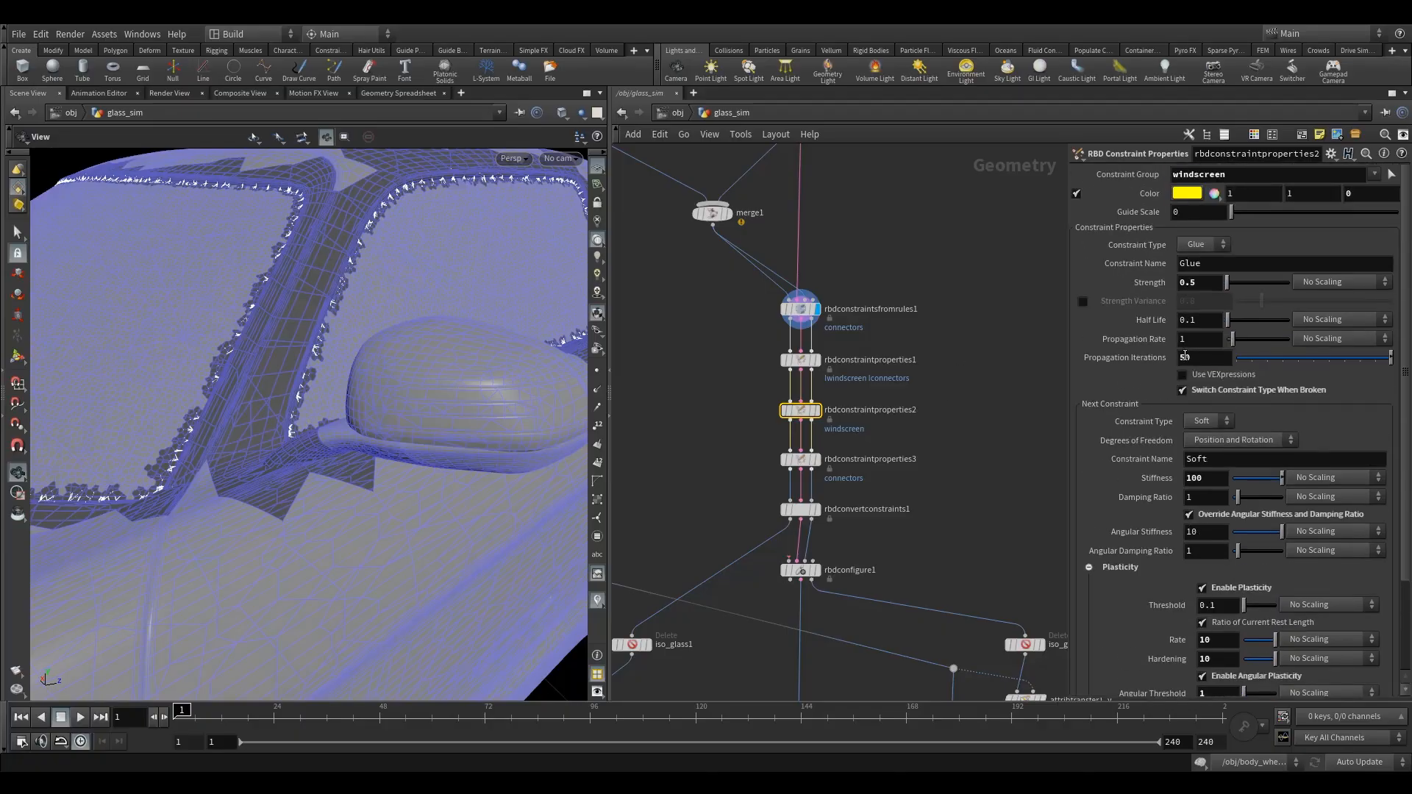
{"action": "left_click_drag", "start_coordinate": [1187, 289], "coordinate": [1214, 299]}
{"action": "type", "text": "1"}
{"action": "key", "text": "Return"}
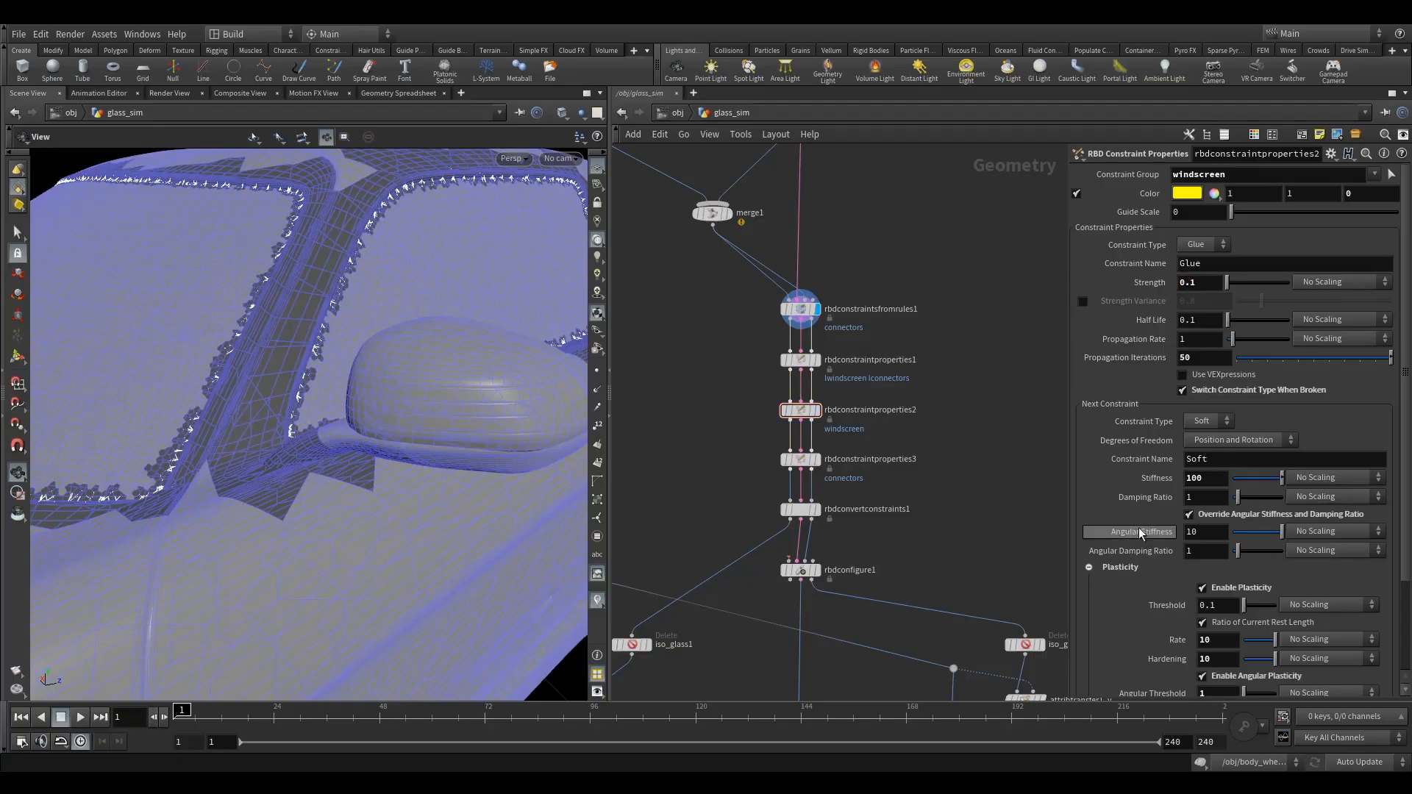
{"action": "left_click_drag", "start_coordinate": [1203, 478], "coordinate": [1033, 489]}
{"action": "type", "text": "50"}
{"action": "key", "text": "Return"}
{"action": "mouse_move", "coordinate": [812, 409]}
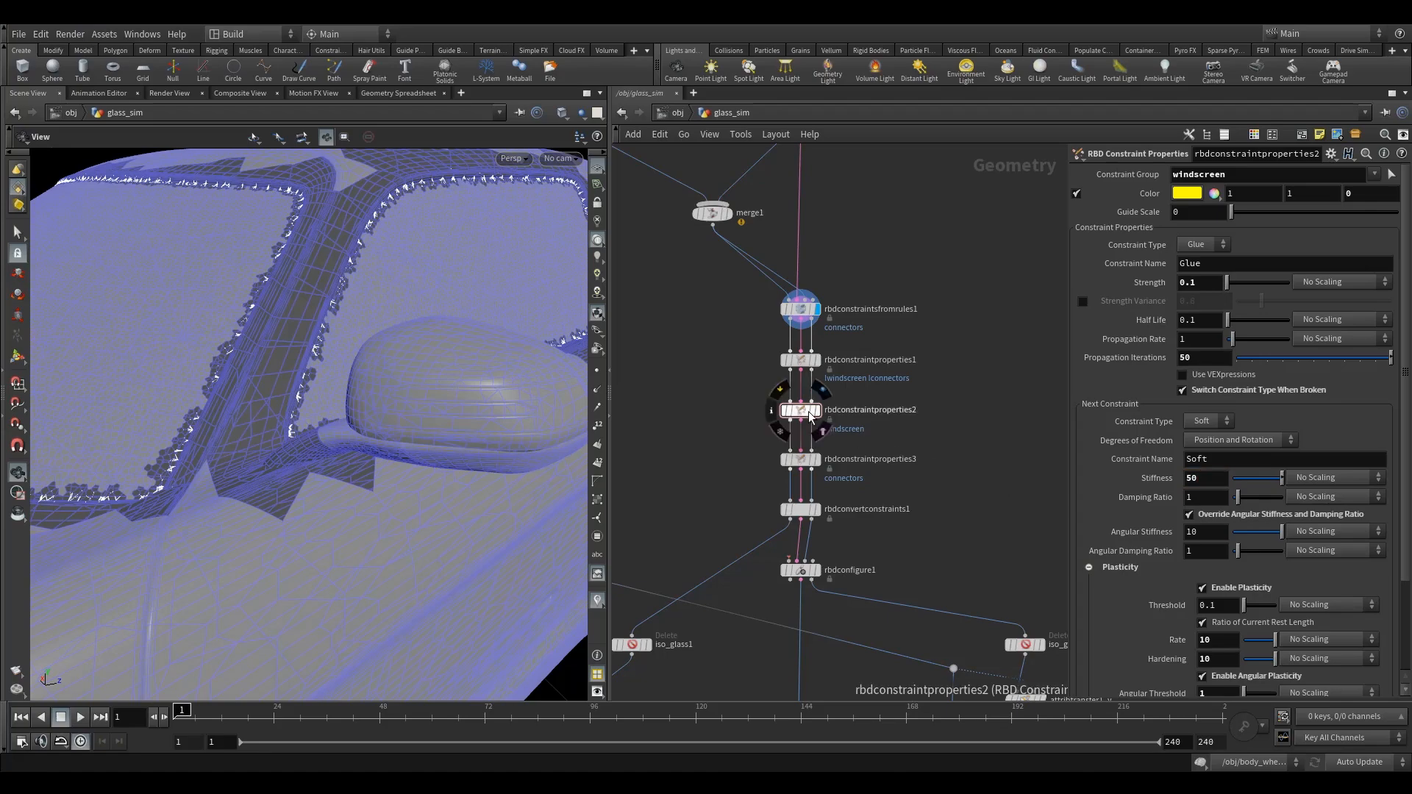
Step: Review the connectors constraint properties and the collision shape and speed limit settings in rbdconfigure1
{"action": "middle_click_drag", "start_coordinate": [937, 447], "coordinate": [930, 410]}
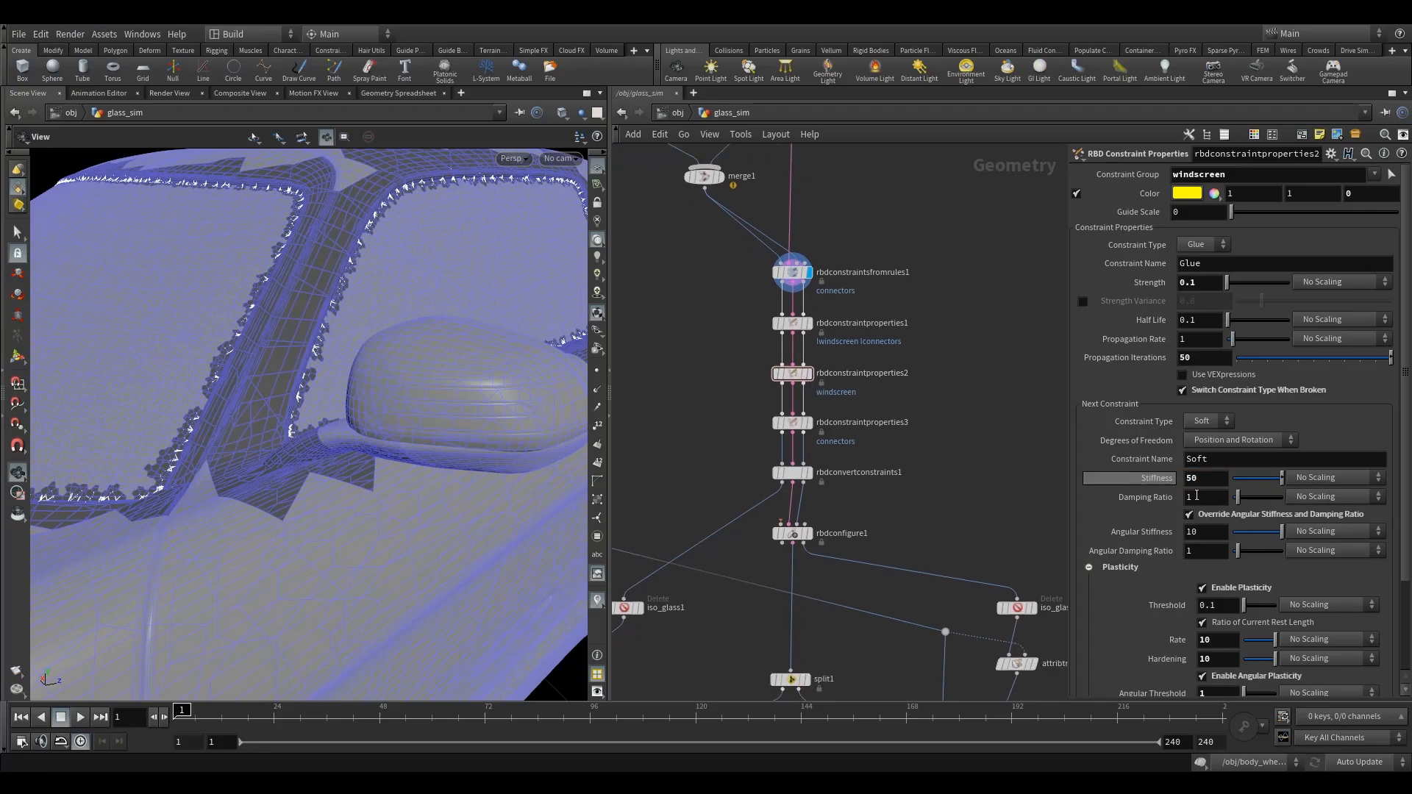
{"action": "left_click", "coordinate": [883, 422]}
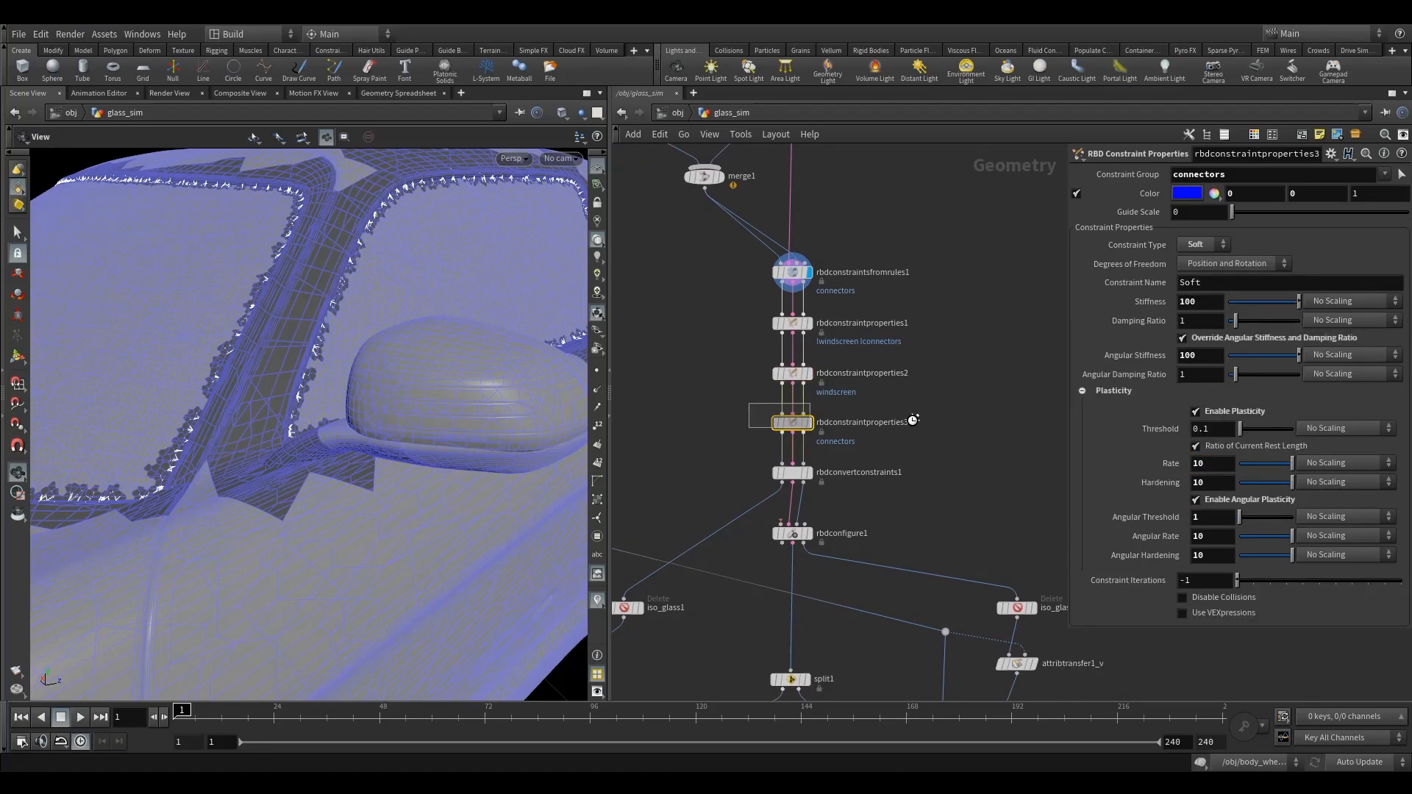
{"action": "left_click", "coordinate": [791, 472]}
{"action": "left_click", "coordinate": [792, 533]}
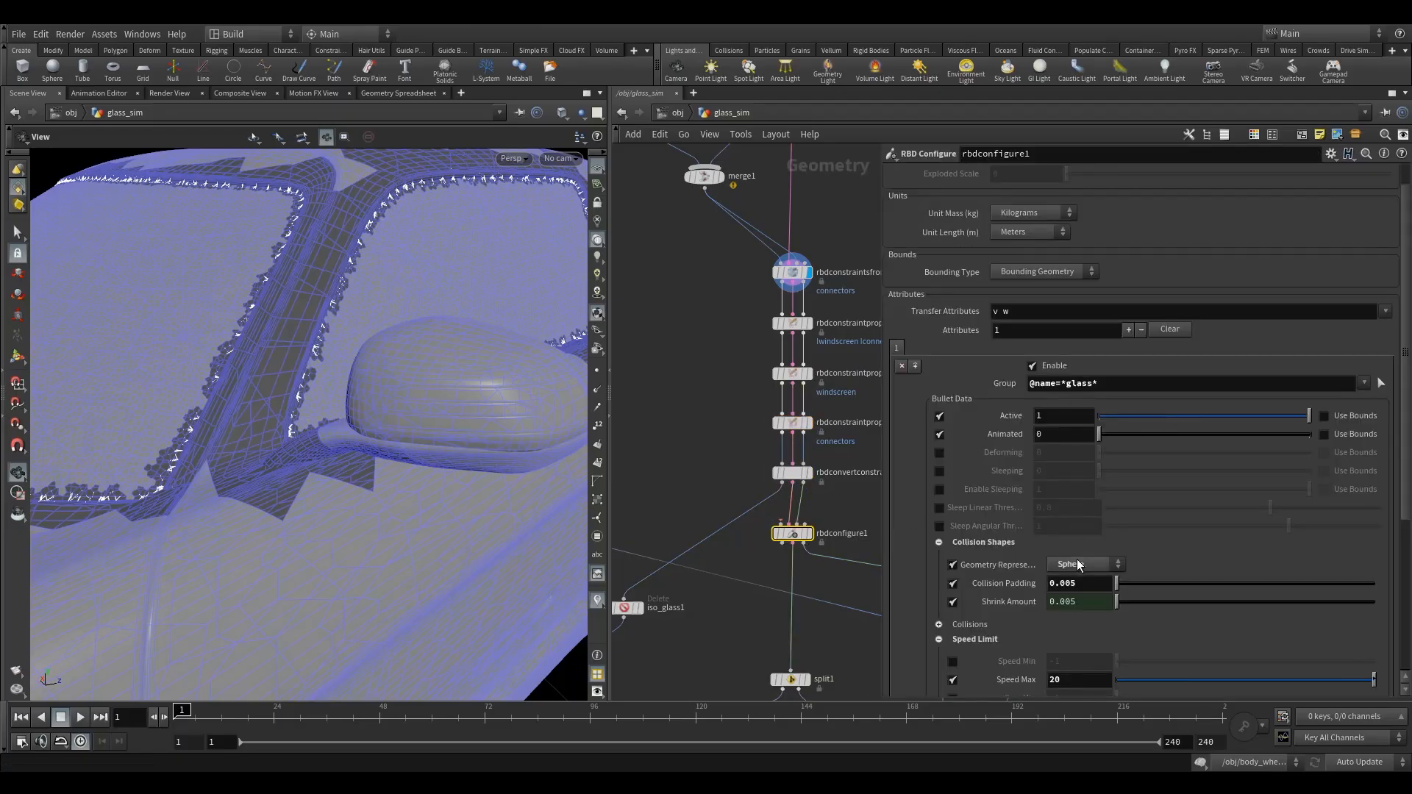
{"action": "scroll", "coordinate": [1135, 536], "scroll_direction": "down", "scroll_amount": 3}
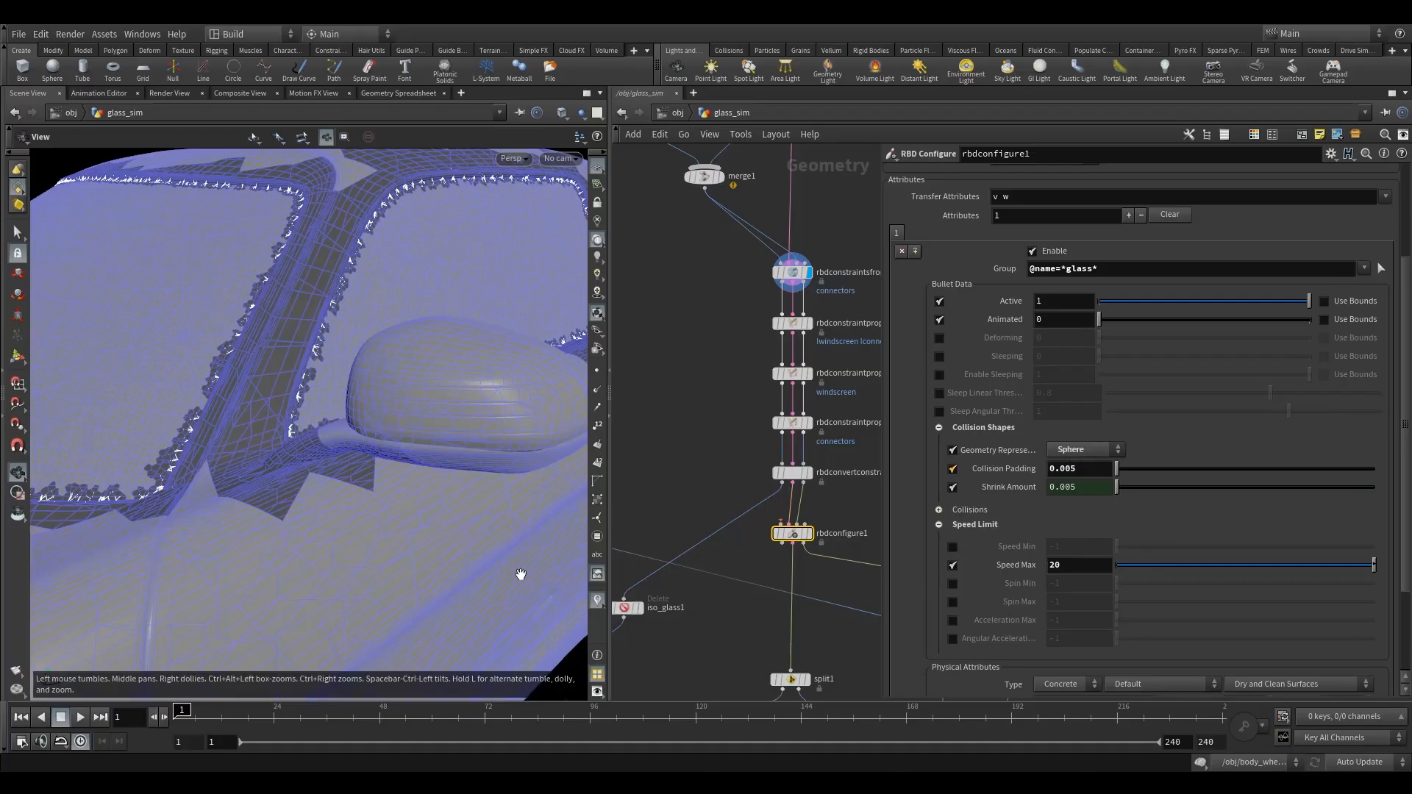
{"action": "middle_click_drag", "start_coordinate": [521, 578], "coordinate": [419, 429]}
{"action": "right_click_drag", "start_coordinate": [419, 429], "coordinate": [487, 581]}
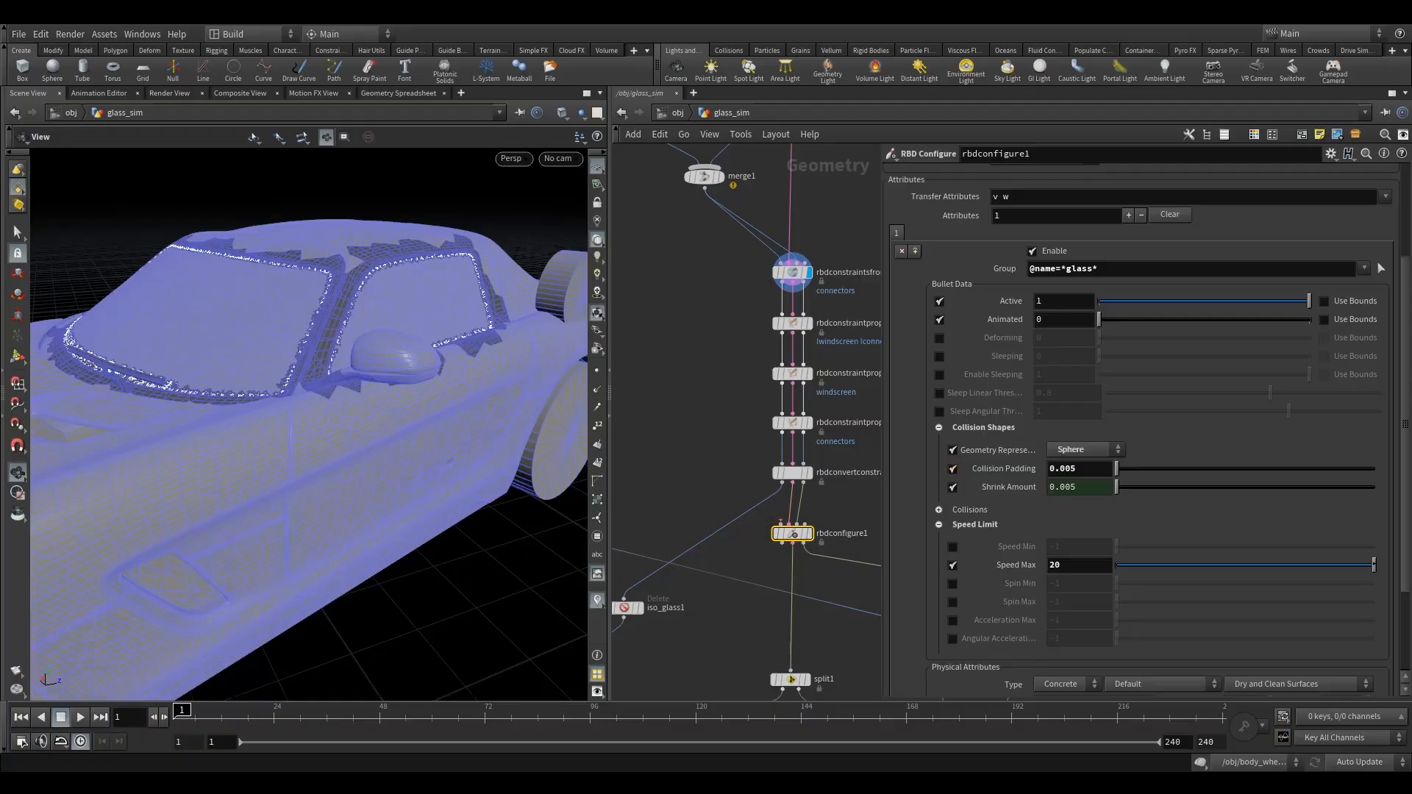
Step: Insert a Group Create node between rbdconfigure1 and split1 and display its result
{"action": "middle_click_drag", "start_coordinate": [658, 580], "coordinate": [625, 468]}
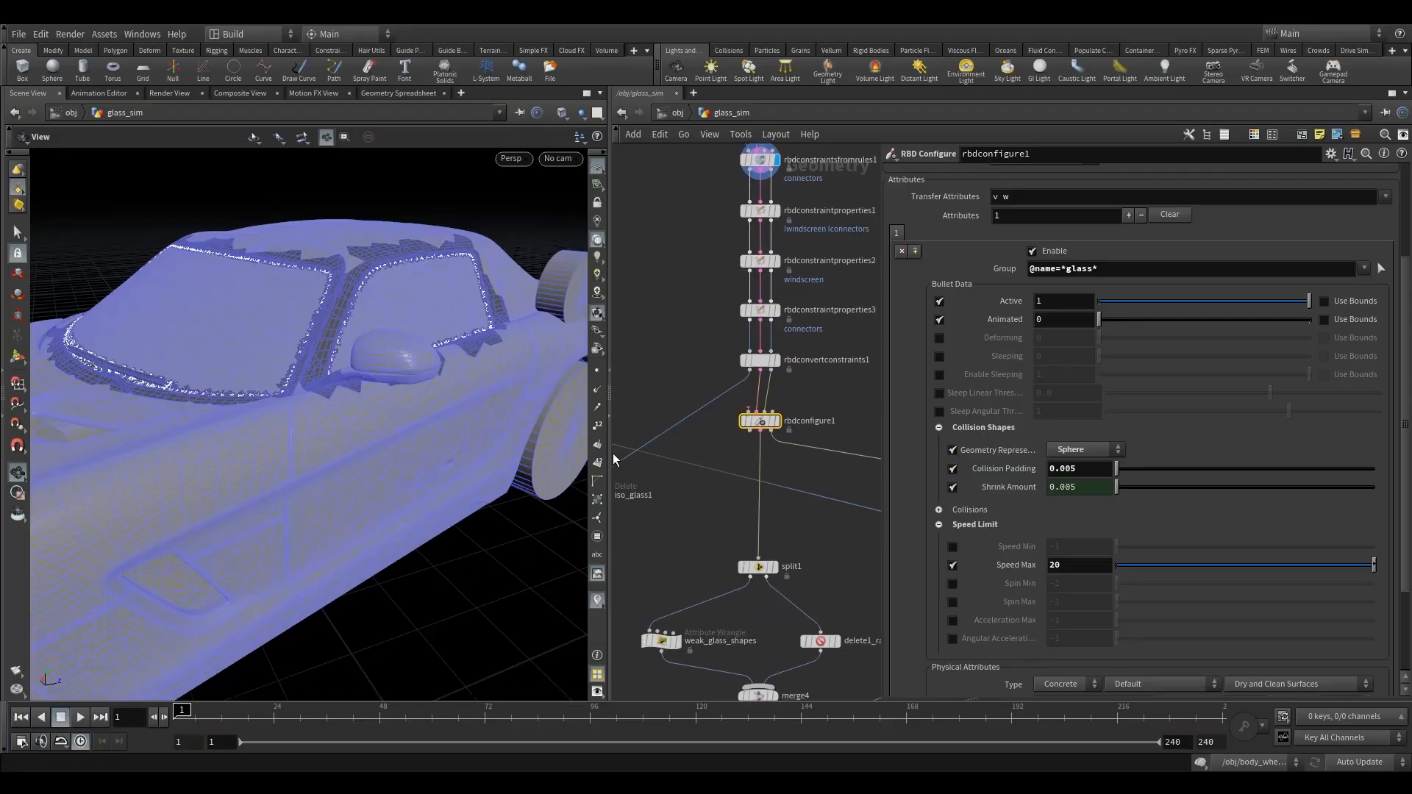
{"action": "key", "text": "Tab"}
{"action": "type", "text": "gr"}
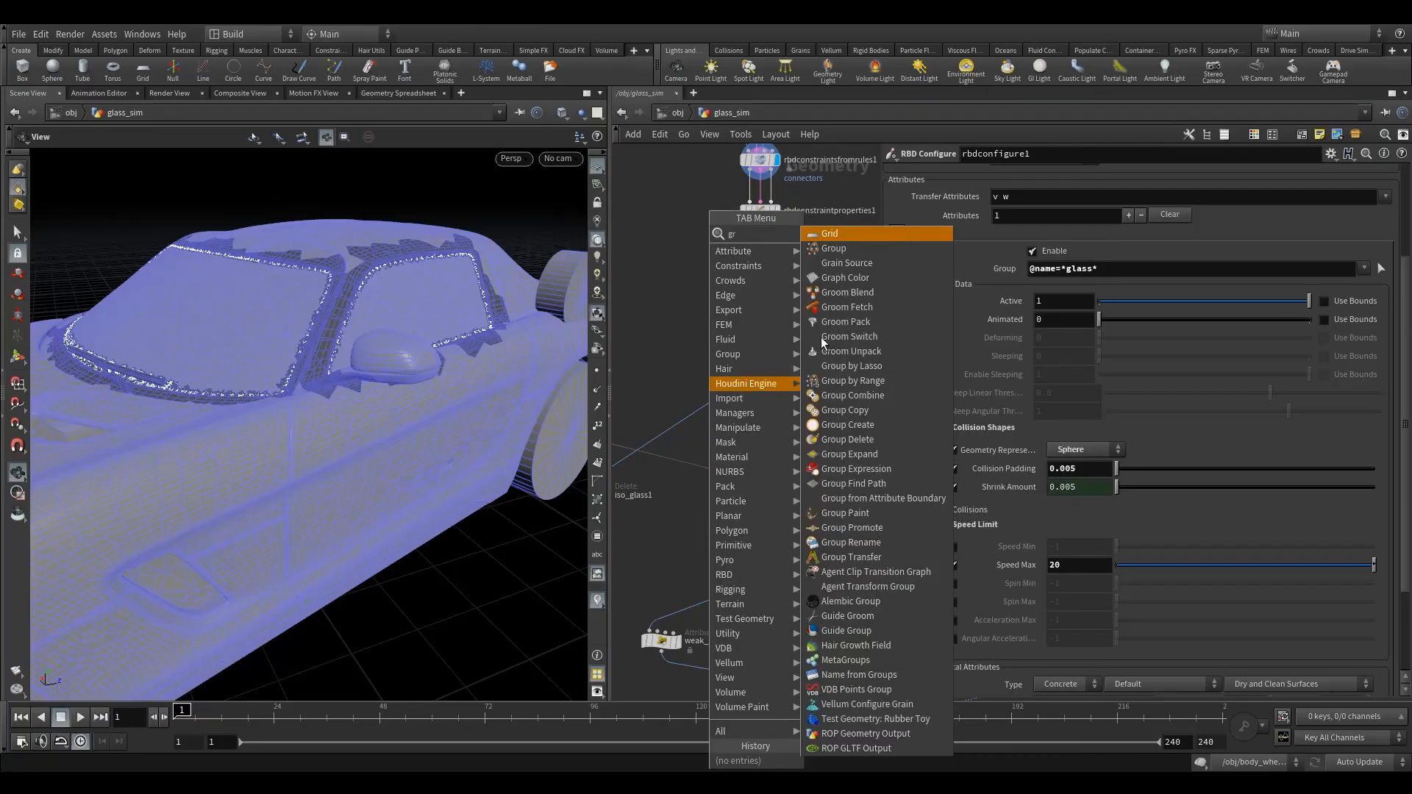
{"action": "left_click", "coordinate": [872, 248]}
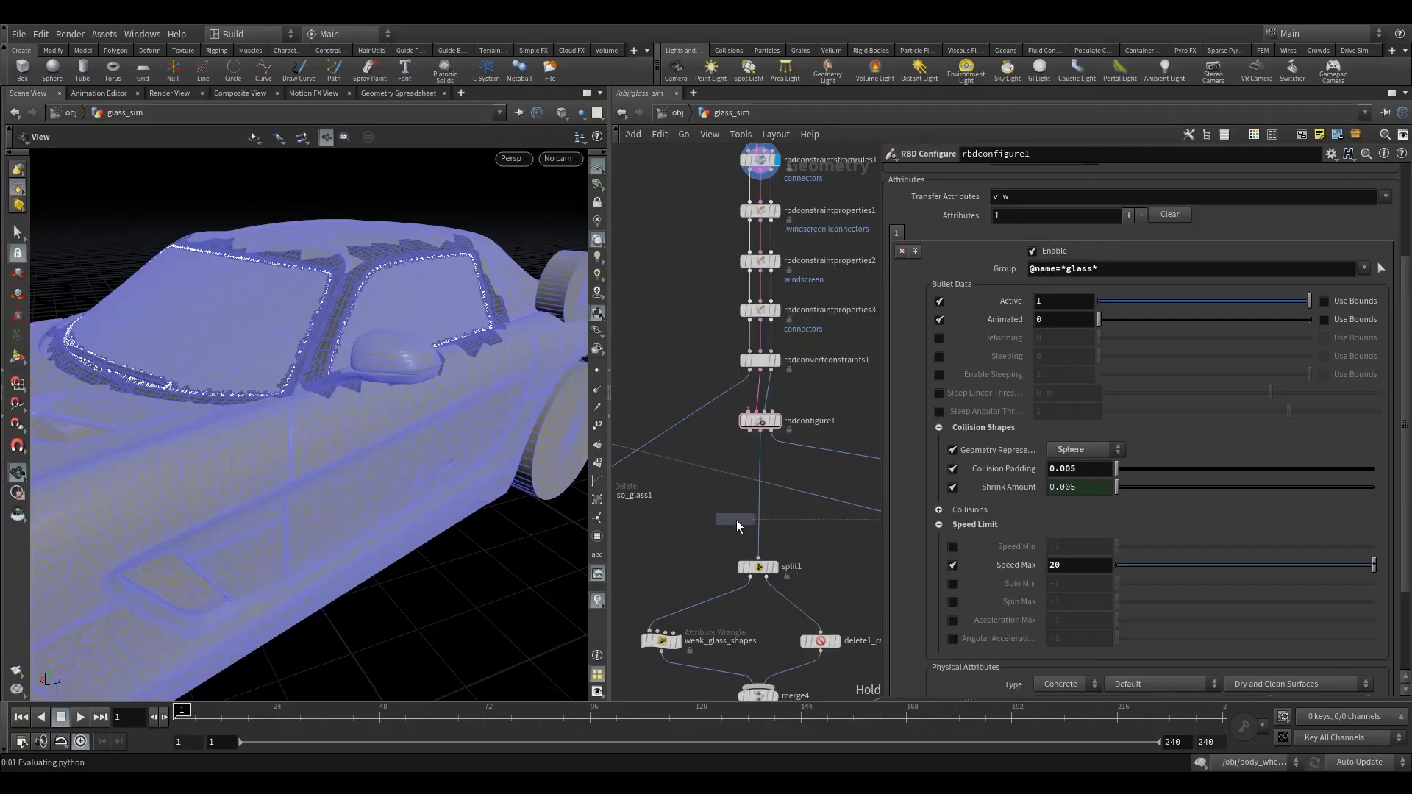
{"action": "left_click", "coordinate": [762, 526]}
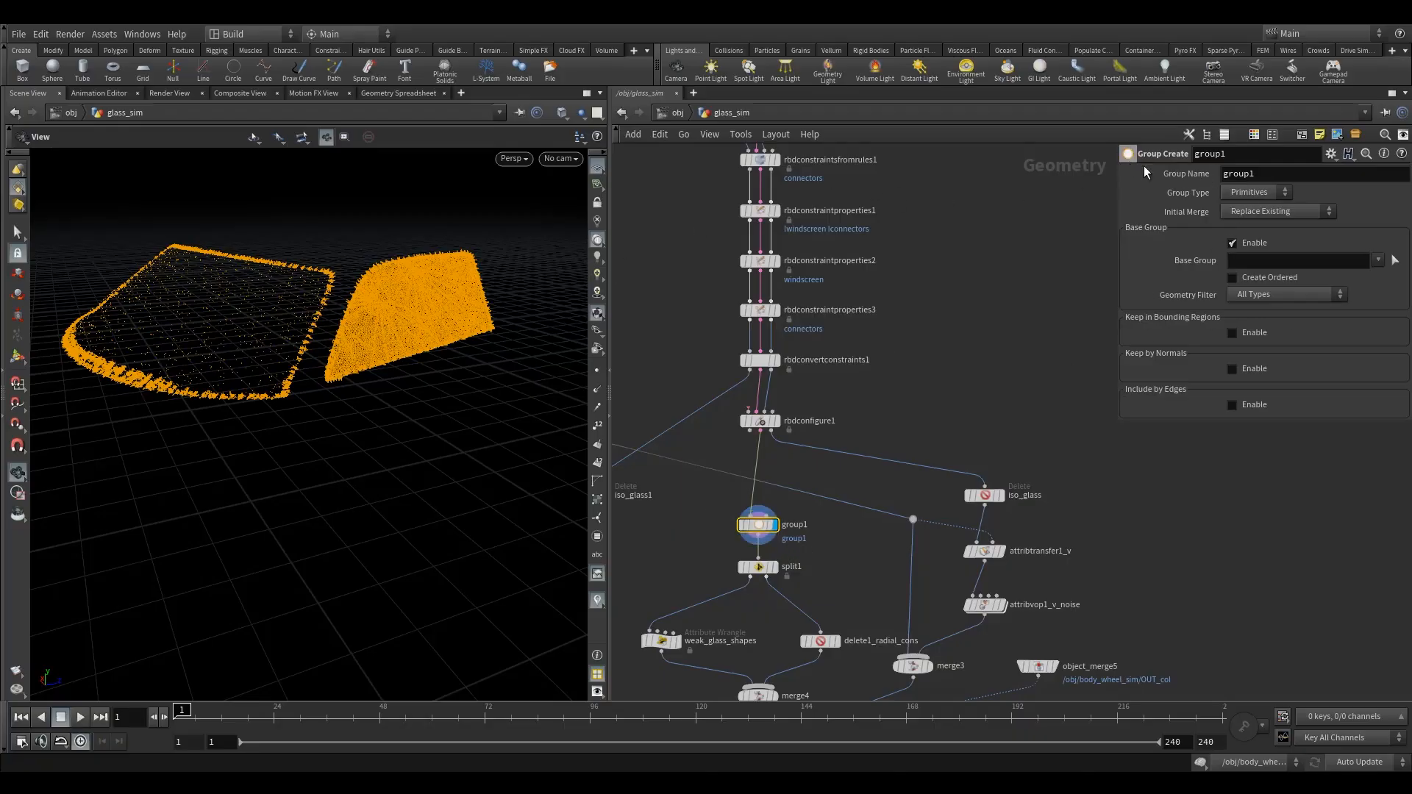
Step: Name the new primitive group weak and enable keeping it within a bounding box region
{"action": "double_click", "coordinate": [1266, 176]}
{"action": "type", "text": "weak"}
{"action": "key", "text": "Return"}
{"action": "left_click", "coordinate": [1232, 333]}
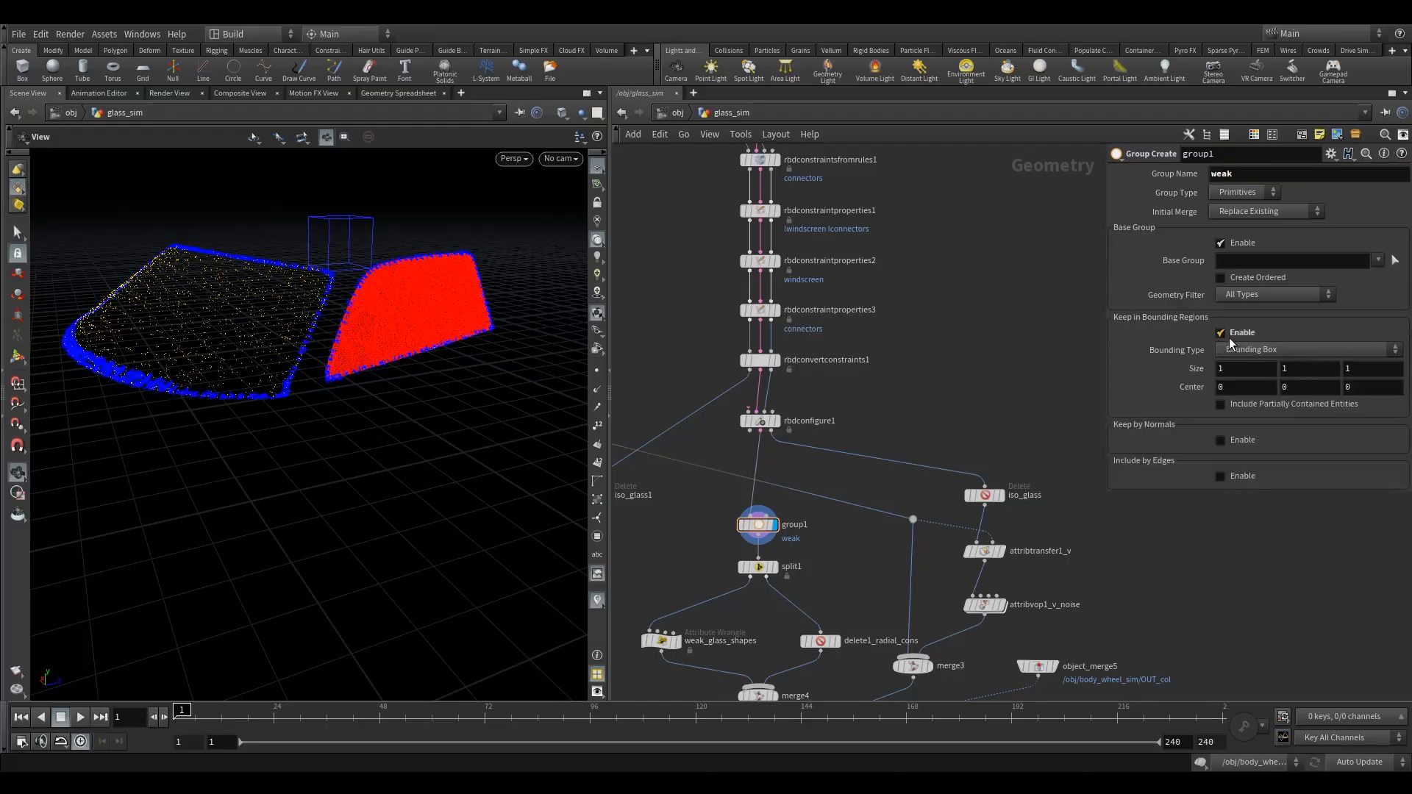
Step: Examine the windscreen and side glass constraints from several angles to find where the weak region's bounding box belongs
{"action": "left_click_drag", "start_coordinate": [306, 302], "coordinate": [277, 347]}
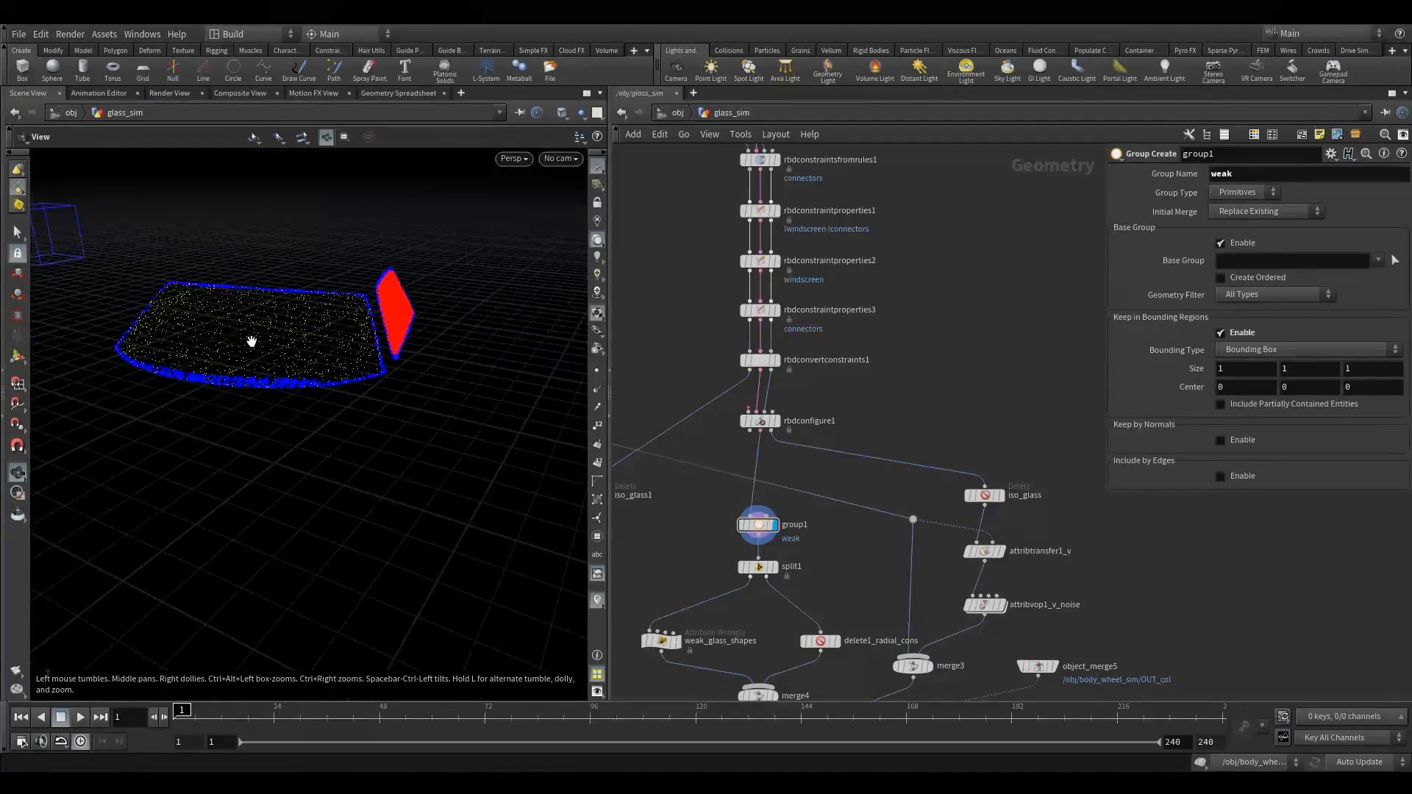
{"action": "mouse_move", "coordinate": [166, 318]}
{"action": "left_mouse_down"}
{"action": "mouse_move", "coordinate": [216, 332]}
{"action": "mouse_move", "coordinate": [155, 319]}
{"action": "left_mouse_up"}
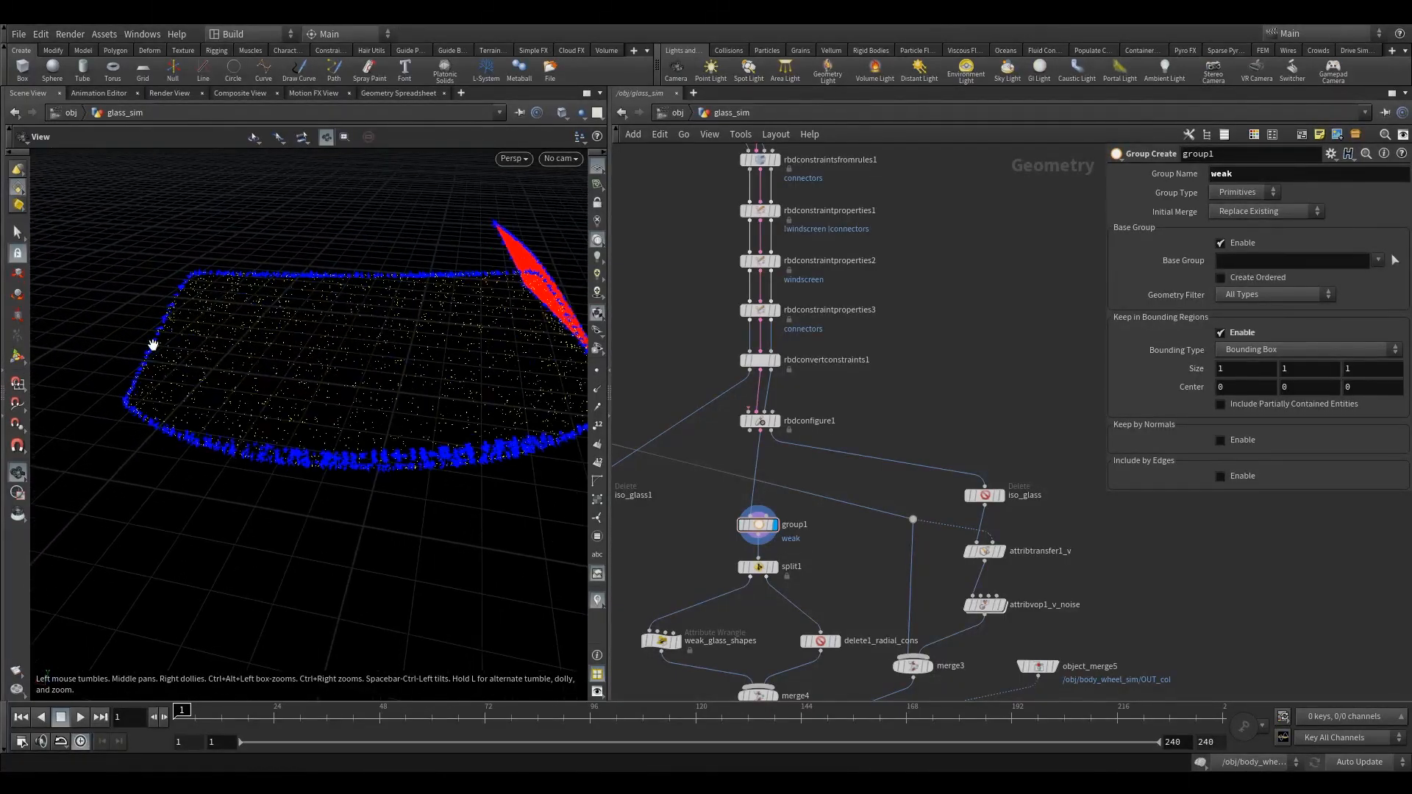
{"action": "left_click_drag", "start_coordinate": [281, 360], "coordinate": [237, 256]}
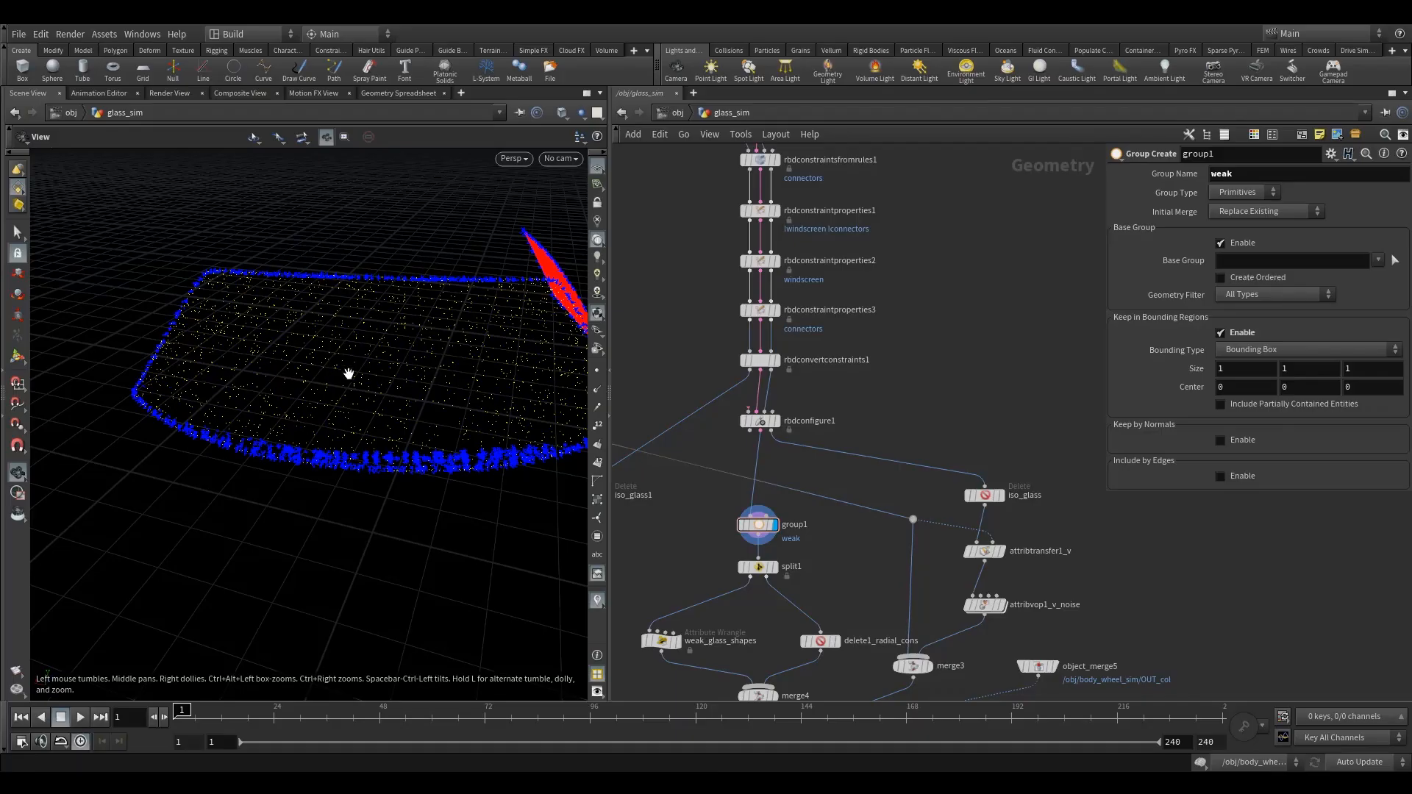
{"action": "left_click_drag", "start_coordinate": [337, 375], "coordinate": [312, 363]}
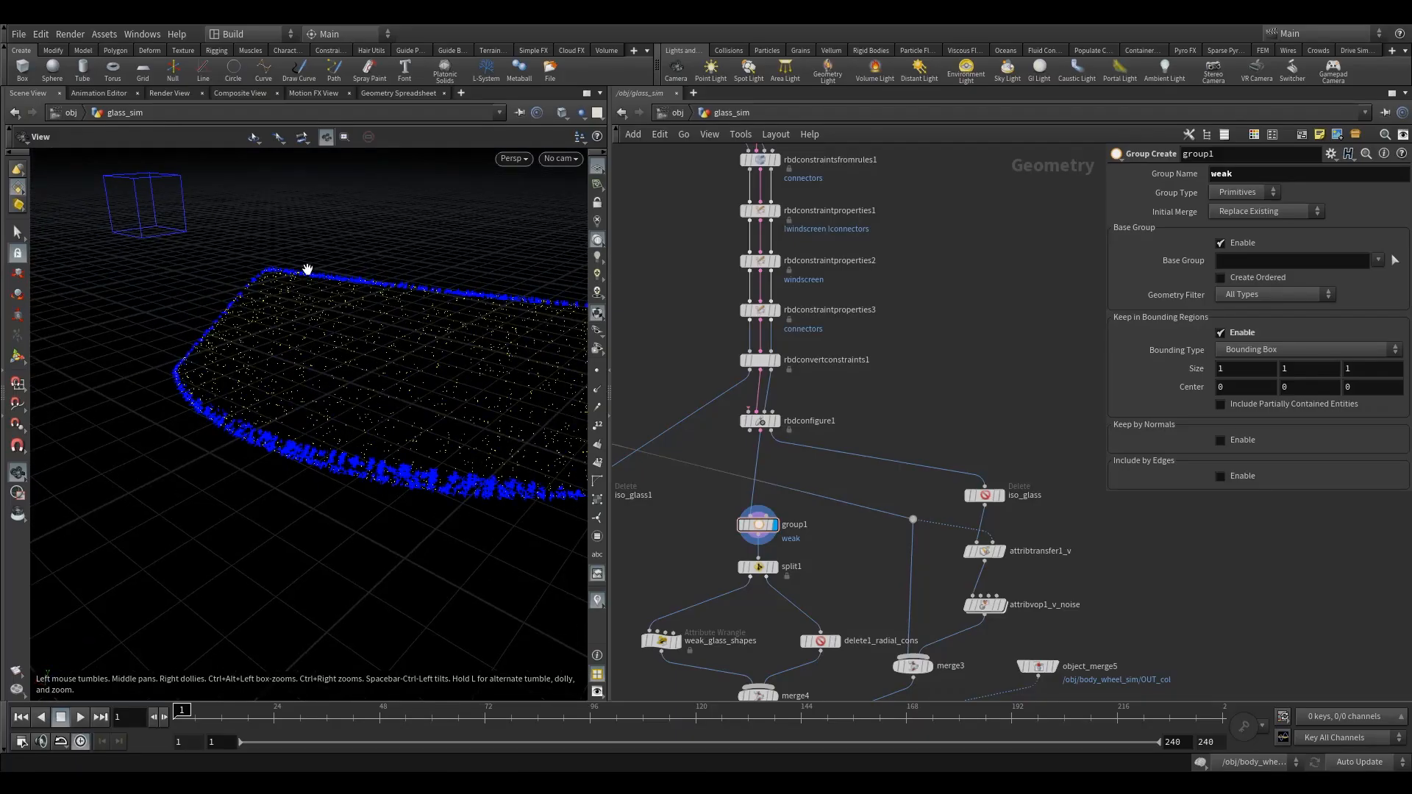
{"action": "left_click_drag", "start_coordinate": [407, 362], "coordinate": [274, 394]}
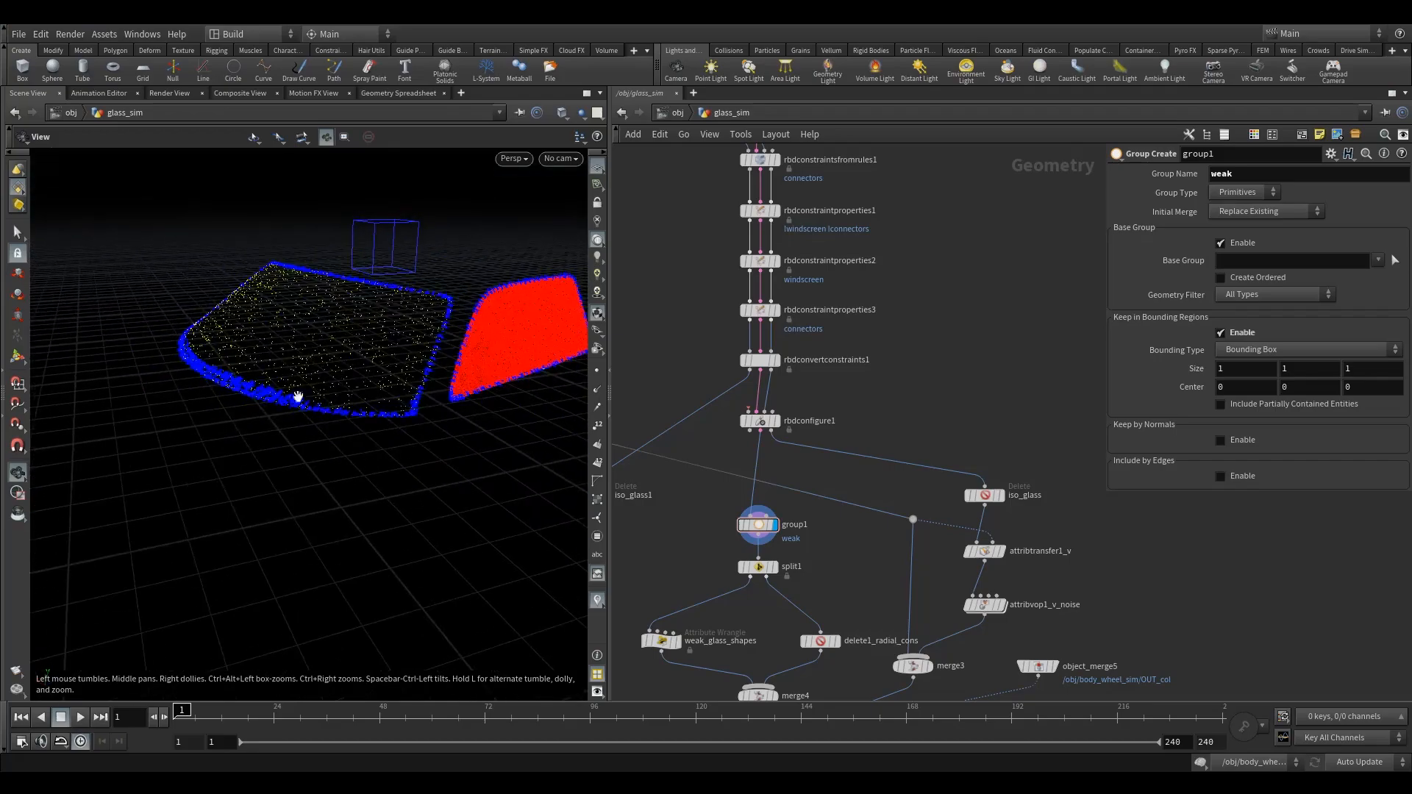
{"action": "middle_click_drag", "start_coordinate": [686, 522], "coordinate": [688, 480]}
{"action": "left_click_drag", "start_coordinate": [703, 470], "coordinate": [785, 504]}
{"action": "left_click_drag", "start_coordinate": [372, 291], "coordinate": [431, 315]}
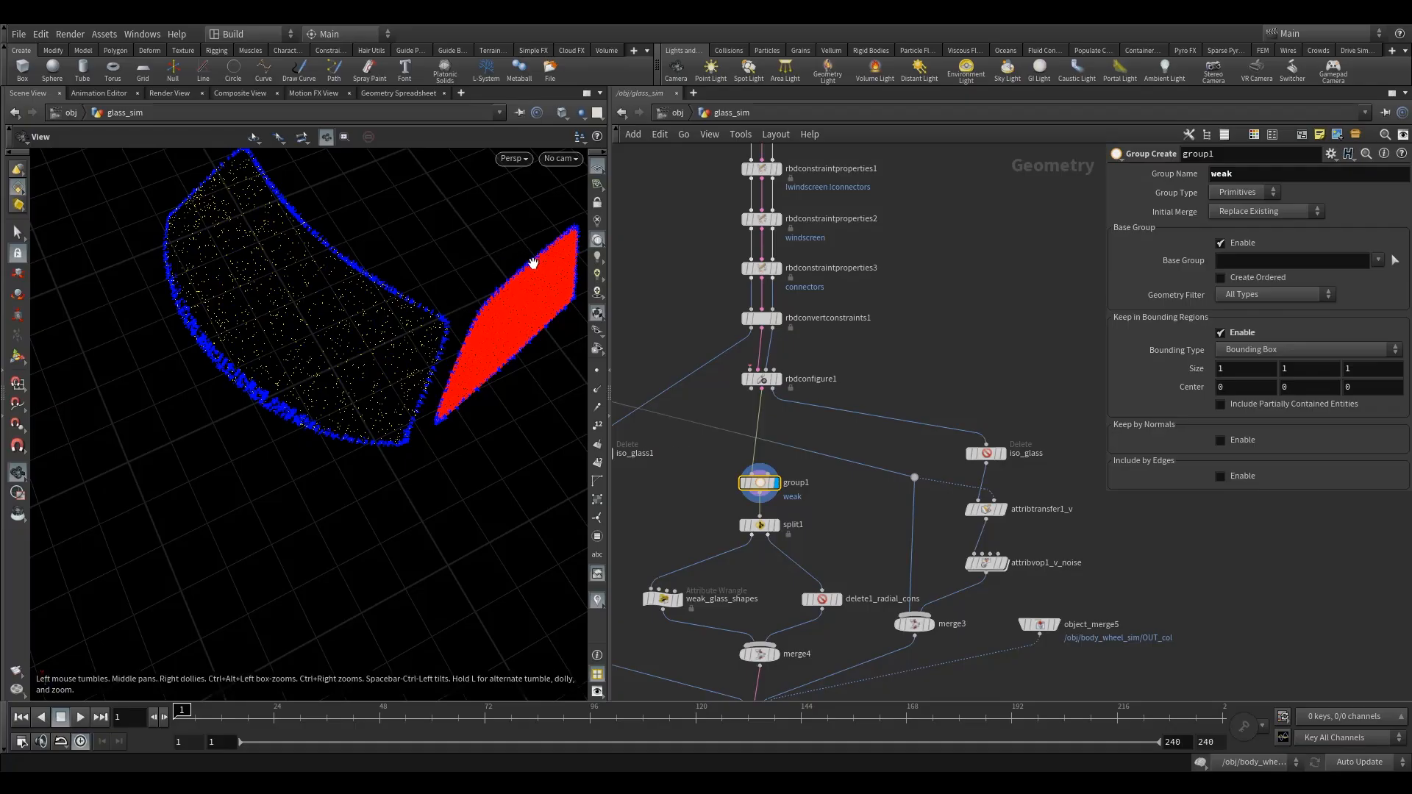
{"action": "left_click_drag", "start_coordinate": [564, 276], "coordinate": [472, 302]}
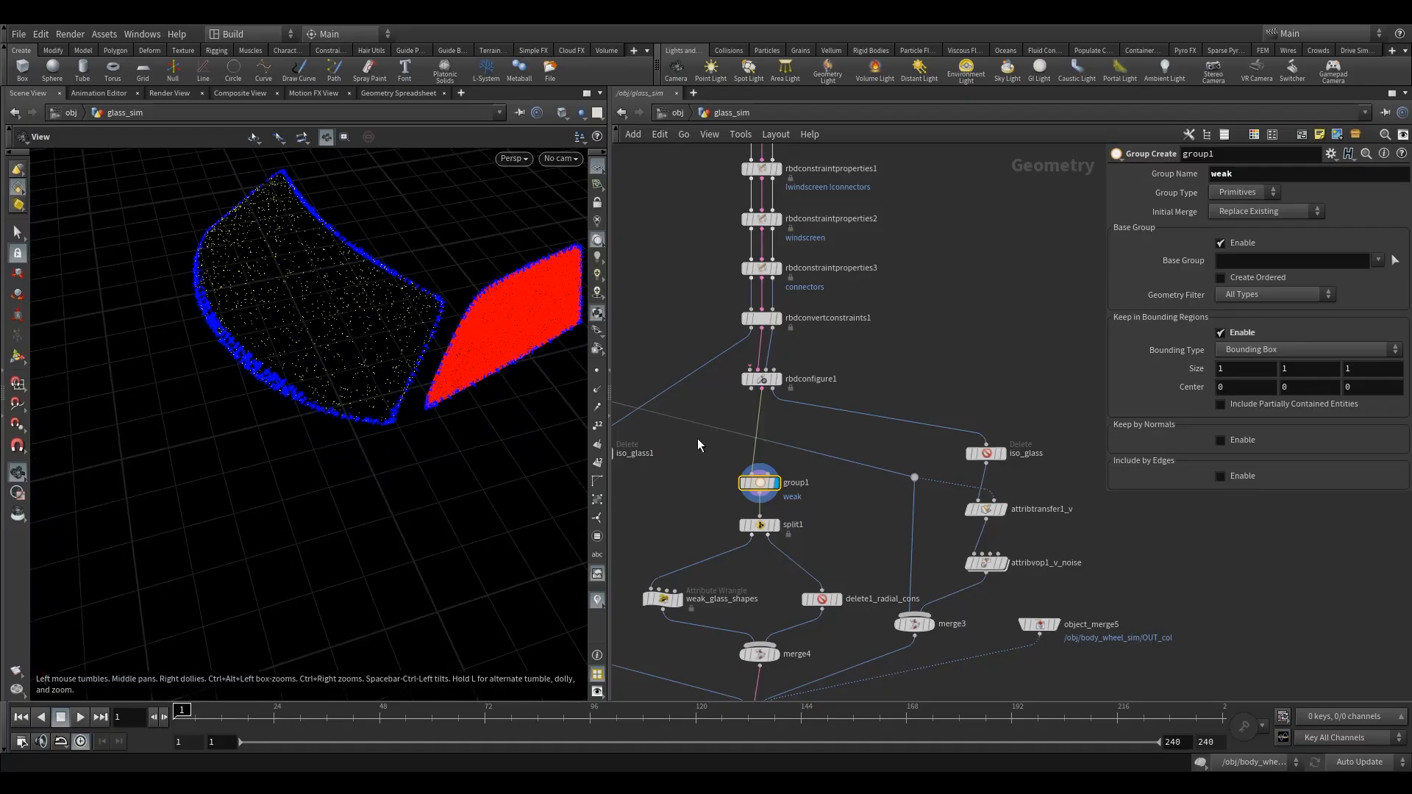
{"action": "middle_click_drag", "start_coordinate": [718, 471], "coordinate": [725, 428]}
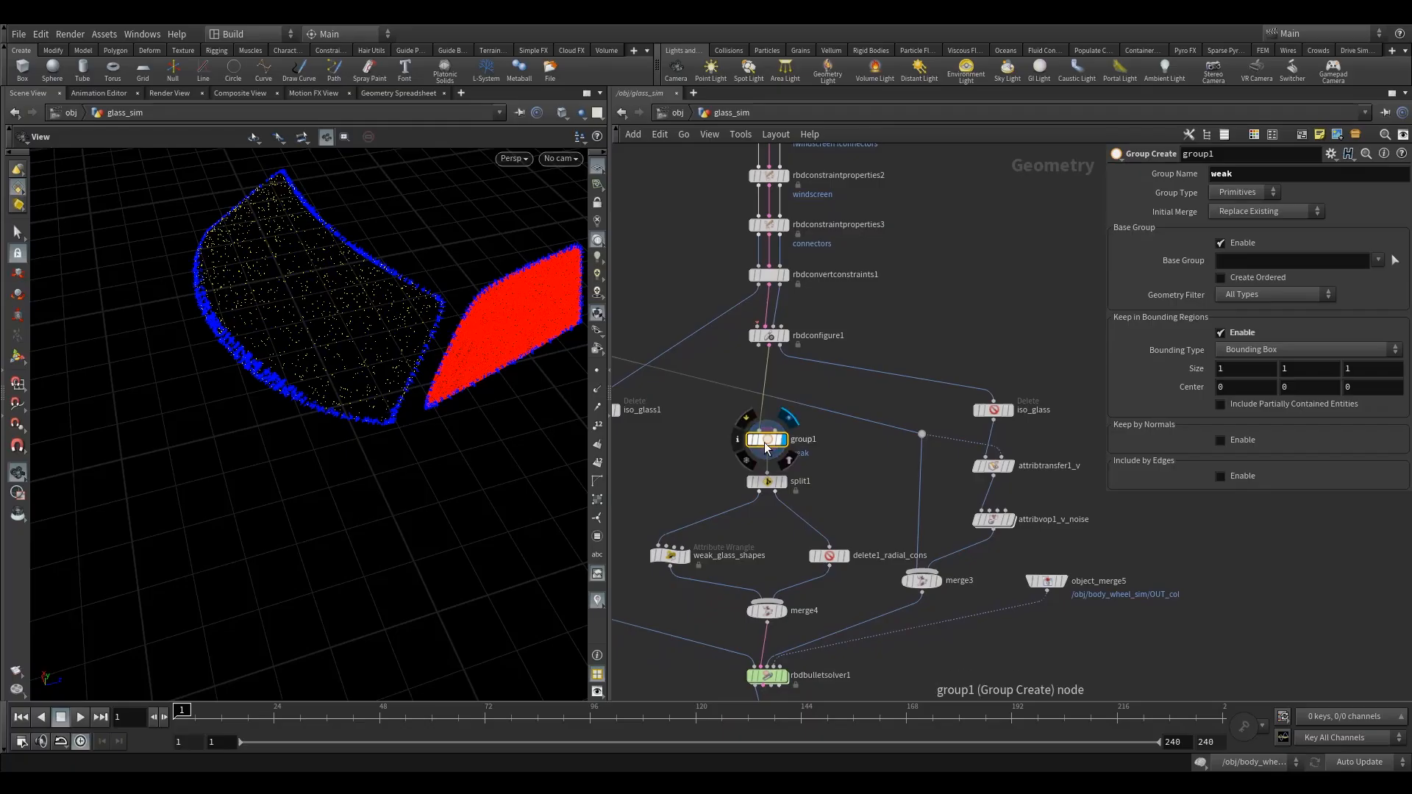
Step: Set the weak group's bounding box center in group1 to -9.5, 0.5, -5 and check its coverage of the glass
{"action": "left_click", "coordinate": [1238, 373]}
{"action": "left_click", "coordinate": [1229, 390]}
{"action": "type", "text": "-9.5"}
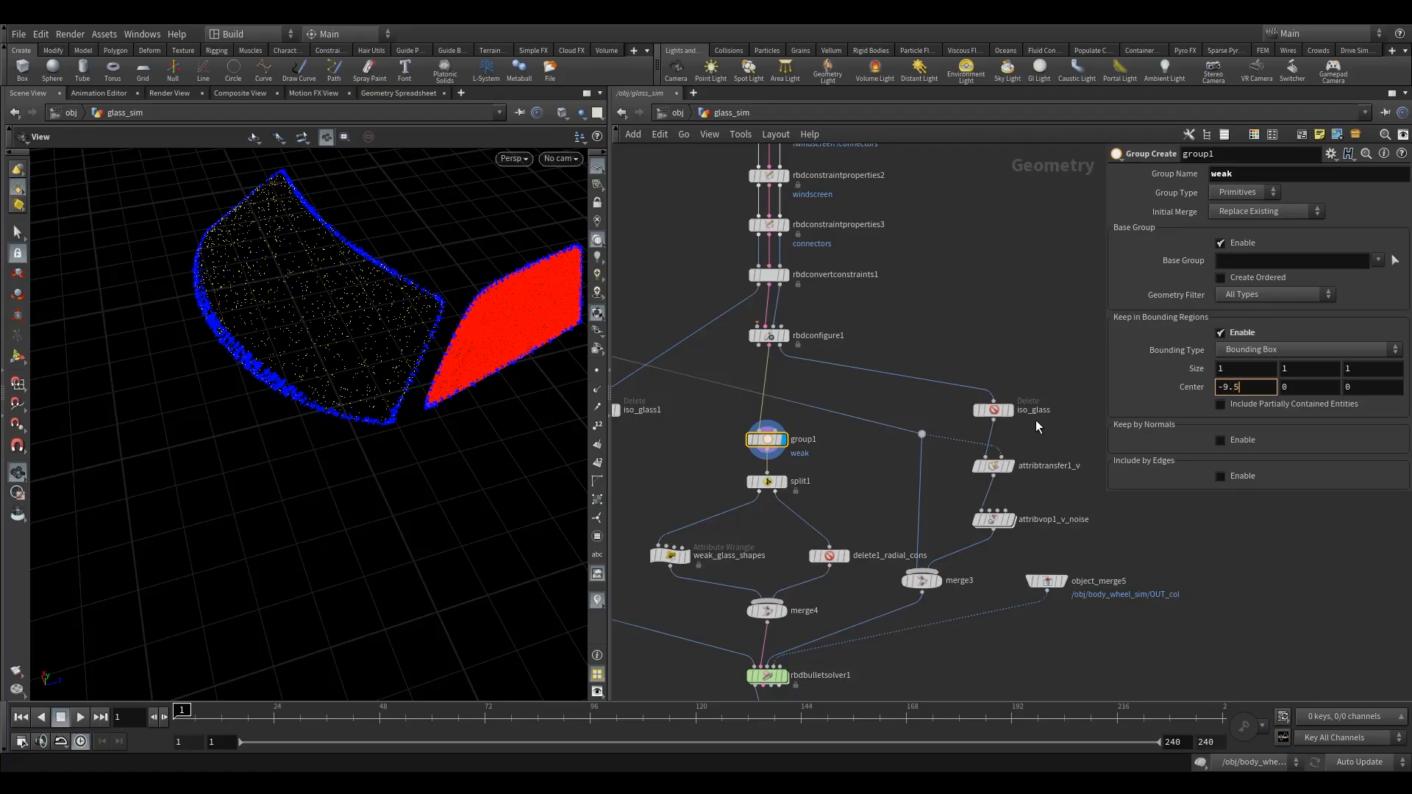
{"action": "key", "text": "Tab"}
{"action": "type", "text": "0.5"}
{"action": "key", "text": "Tab"}
{"action": "type", "text": "-5"}
{"action": "key", "text": "Return"}
{"action": "left_click_drag", "start_coordinate": [331, 409], "coordinate": [514, 296]}
{"action": "left_click_drag", "start_coordinate": [355, 372], "coordinate": [236, 369]}
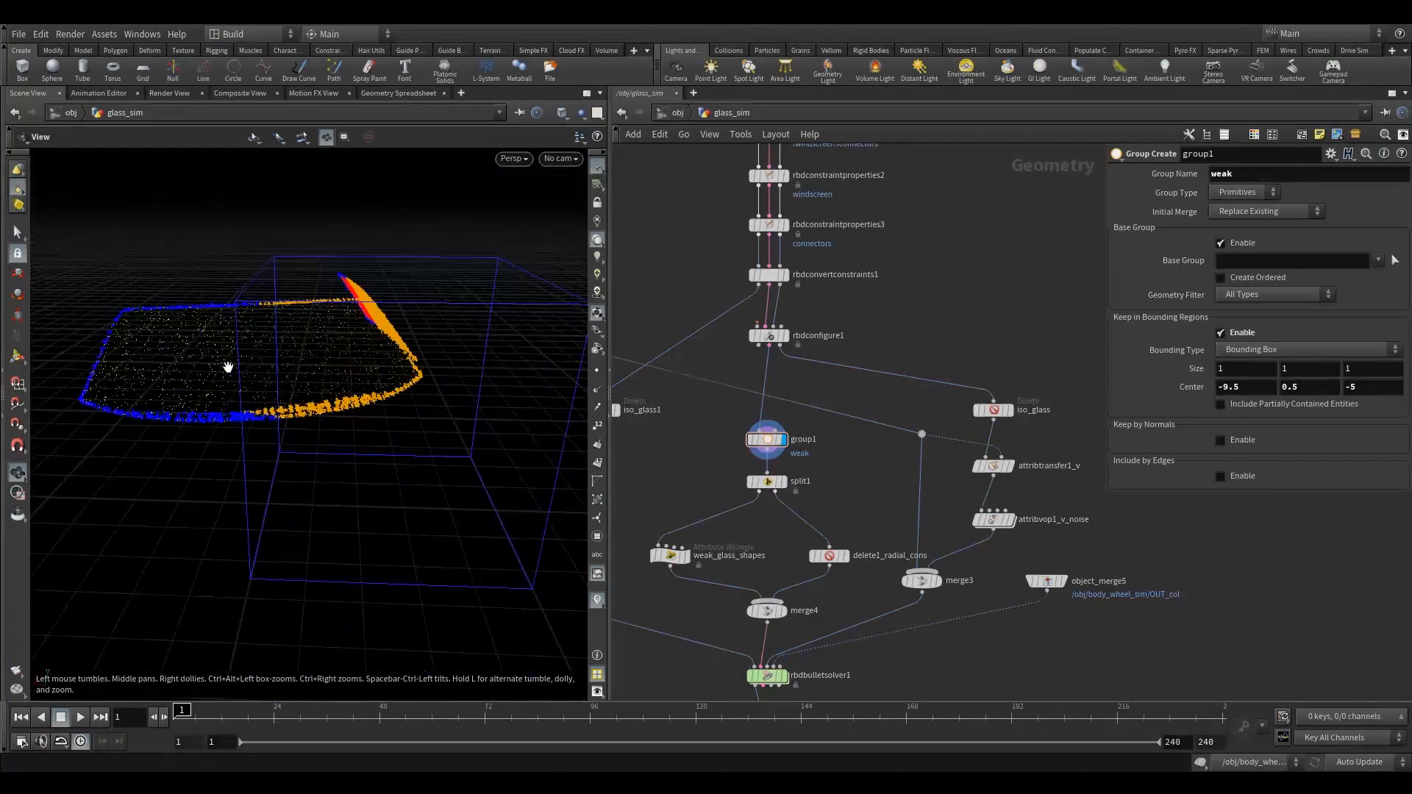
Step: Set the strength multiplier in the weak_glass_shapes wrangle to 0.05
{"action": "middle_click_drag", "start_coordinate": [663, 473], "coordinate": [691, 419]}
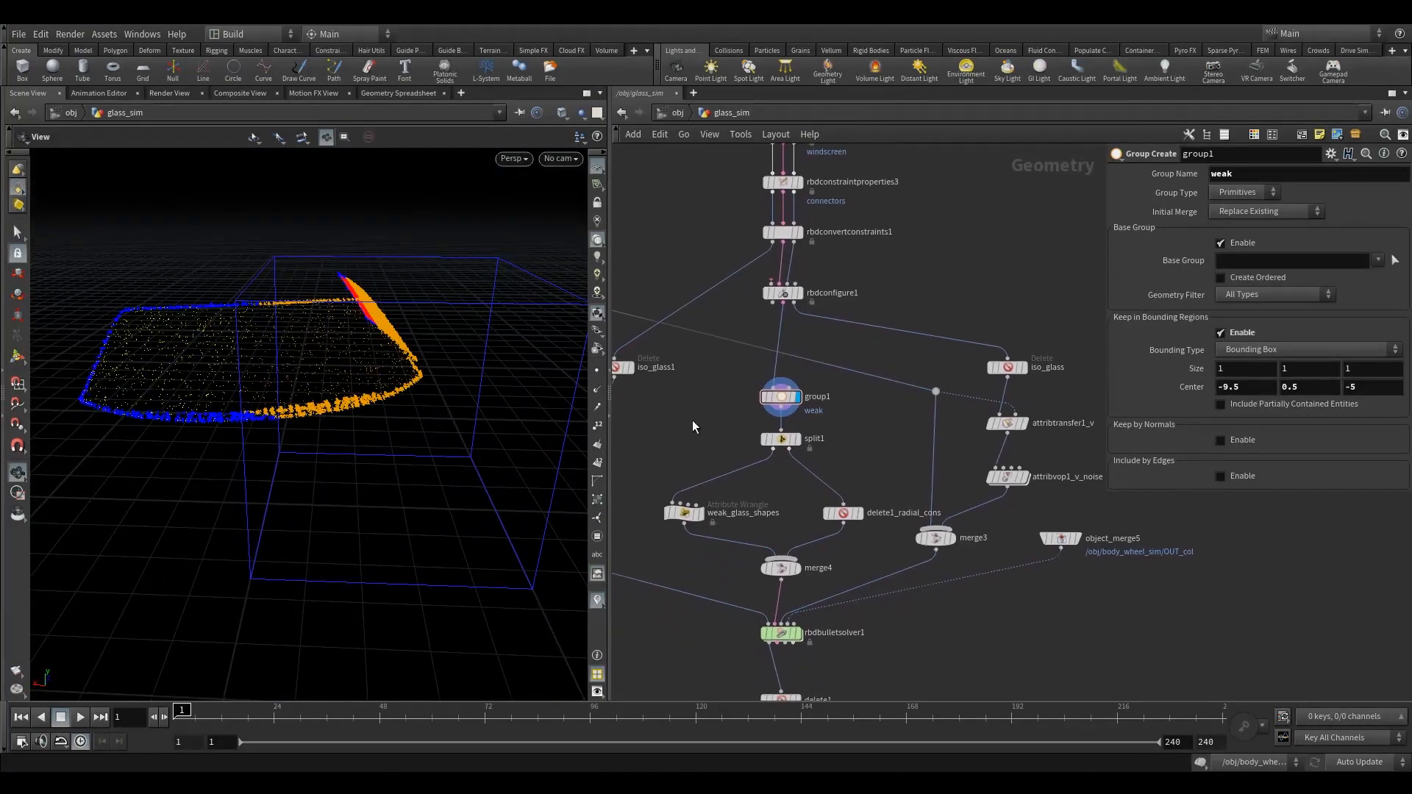
{"action": "middle_click_drag", "start_coordinate": [782, 524], "coordinate": [746, 440]}
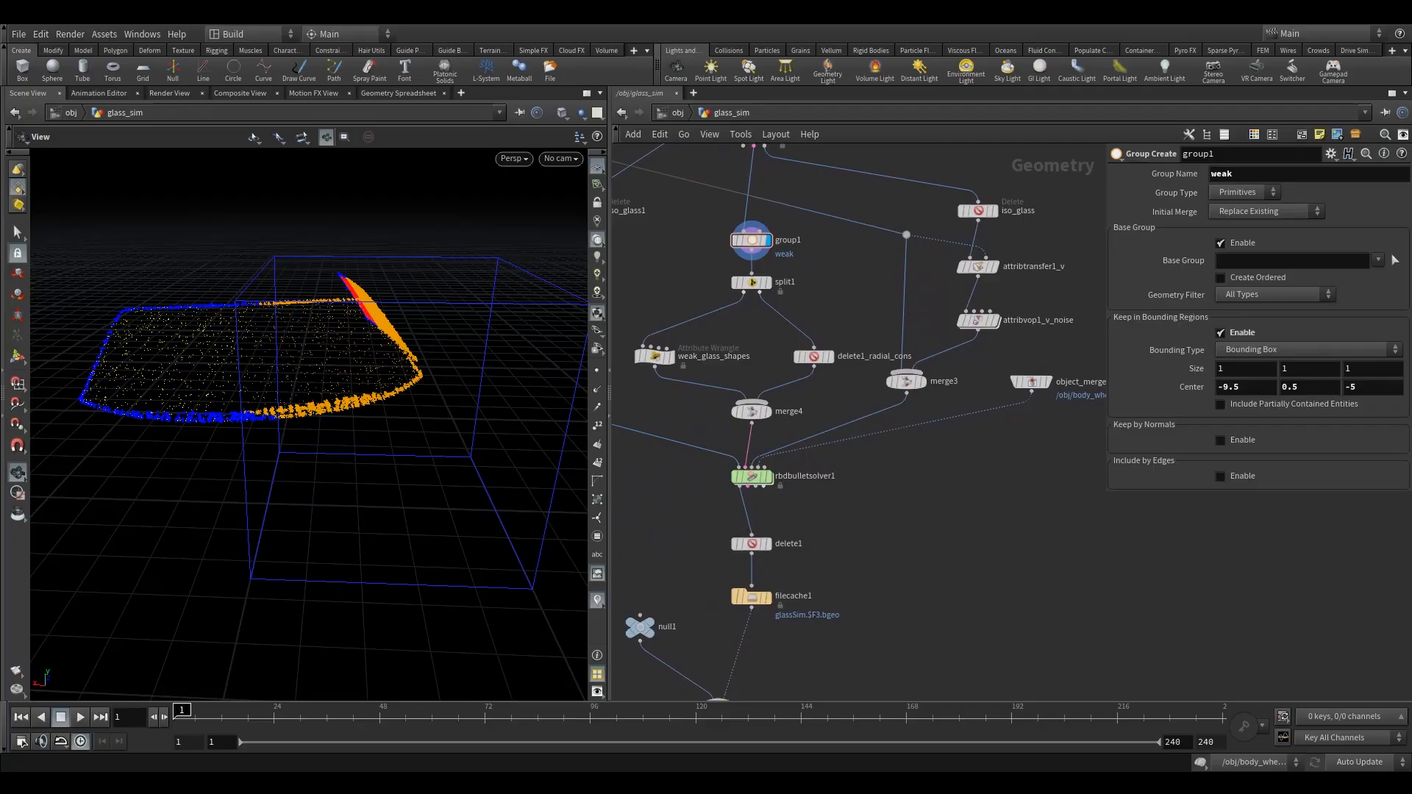
{"action": "left_click", "coordinate": [657, 357]}
{"action": "middle_click_drag", "start_coordinate": [656, 356], "coordinate": [683, 397]}
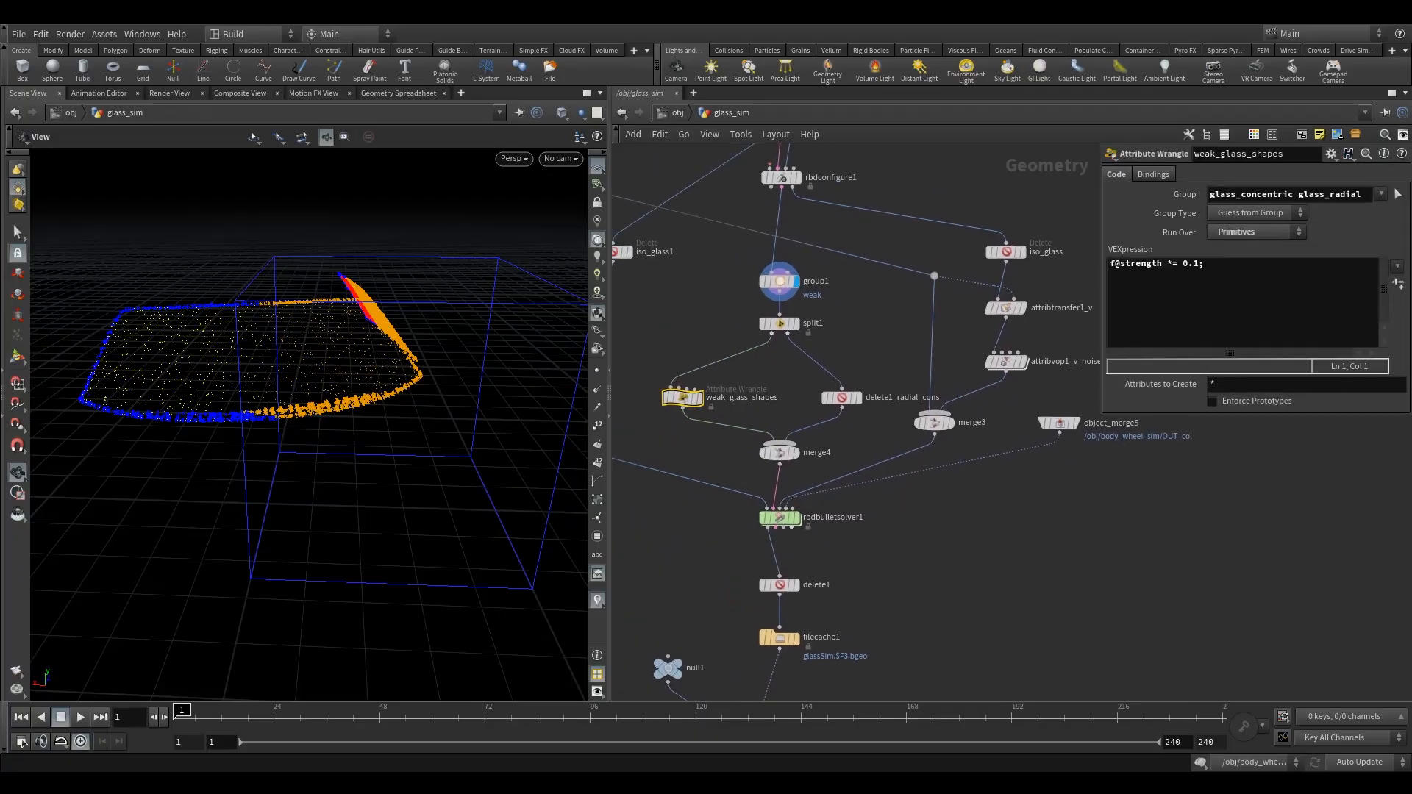
{"action": "left_click", "coordinate": [1196, 263]}
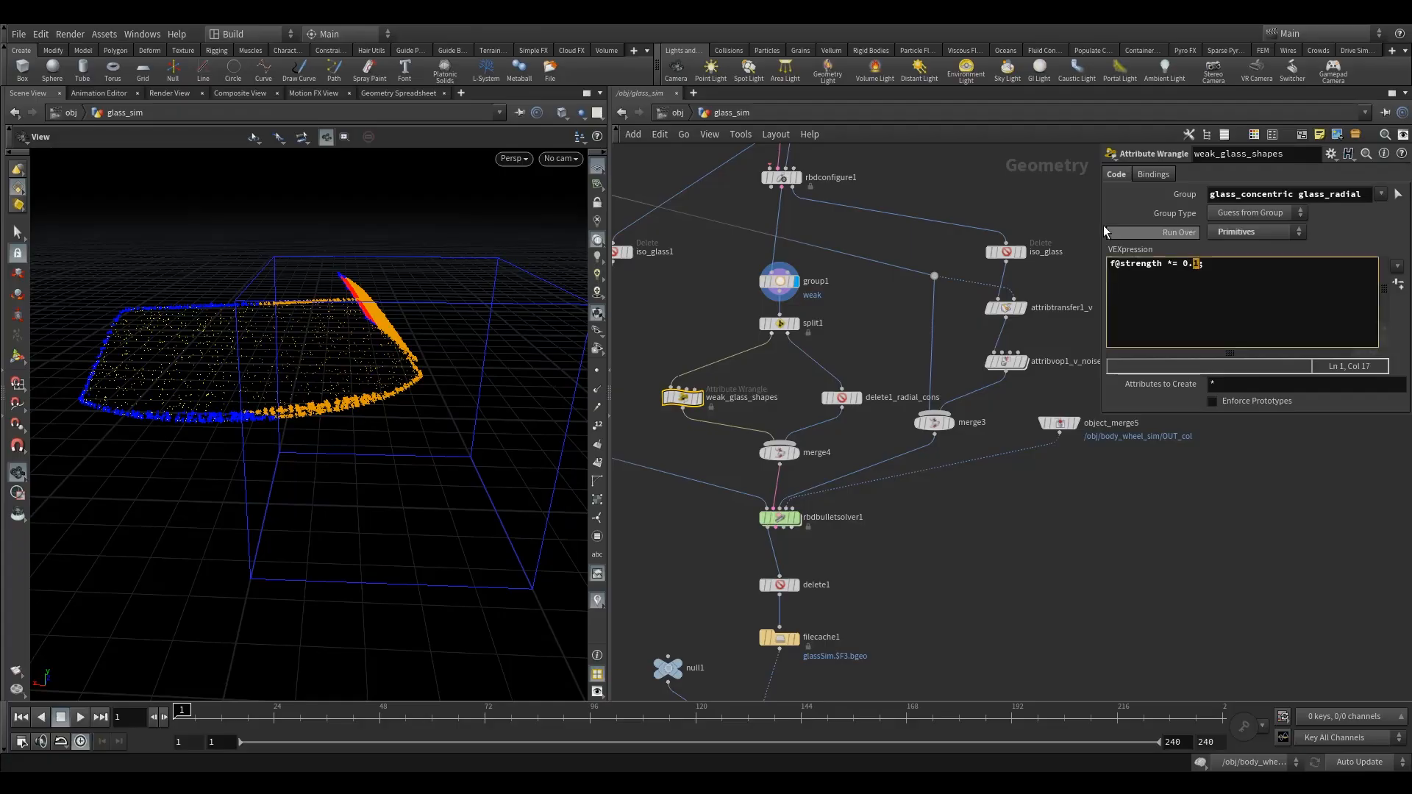
{"action": "type", "text": "05"}
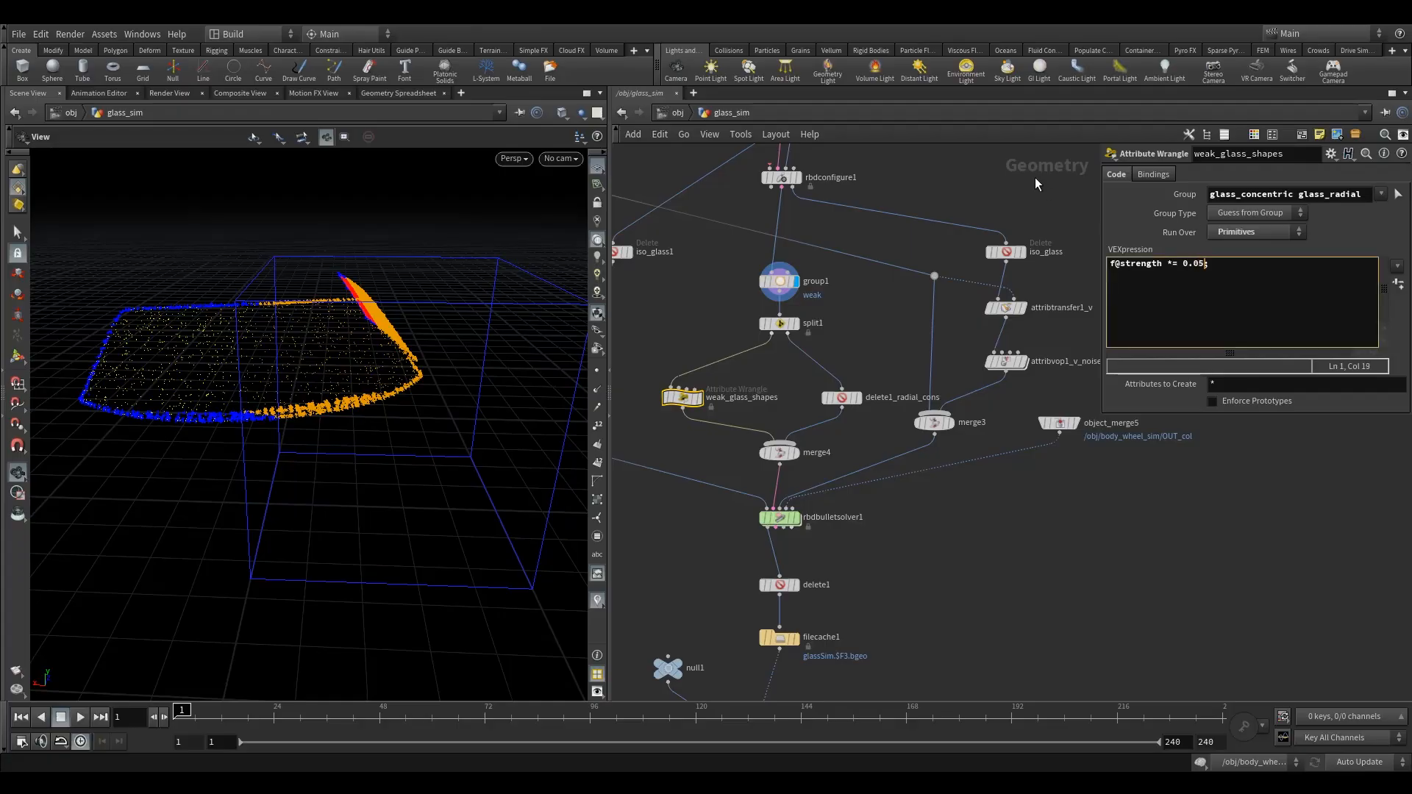
Step: Look inside rbdbulletsolver1 at its forces network and return to the glass_sim network
{"action": "middle_click_drag", "start_coordinate": [677, 438], "coordinate": [722, 415]}
{"action": "middle_click_drag", "start_coordinate": [773, 455], "coordinate": [744, 391]}
{"action": "left_click_drag", "start_coordinate": [744, 479], "coordinate": [866, 401]}
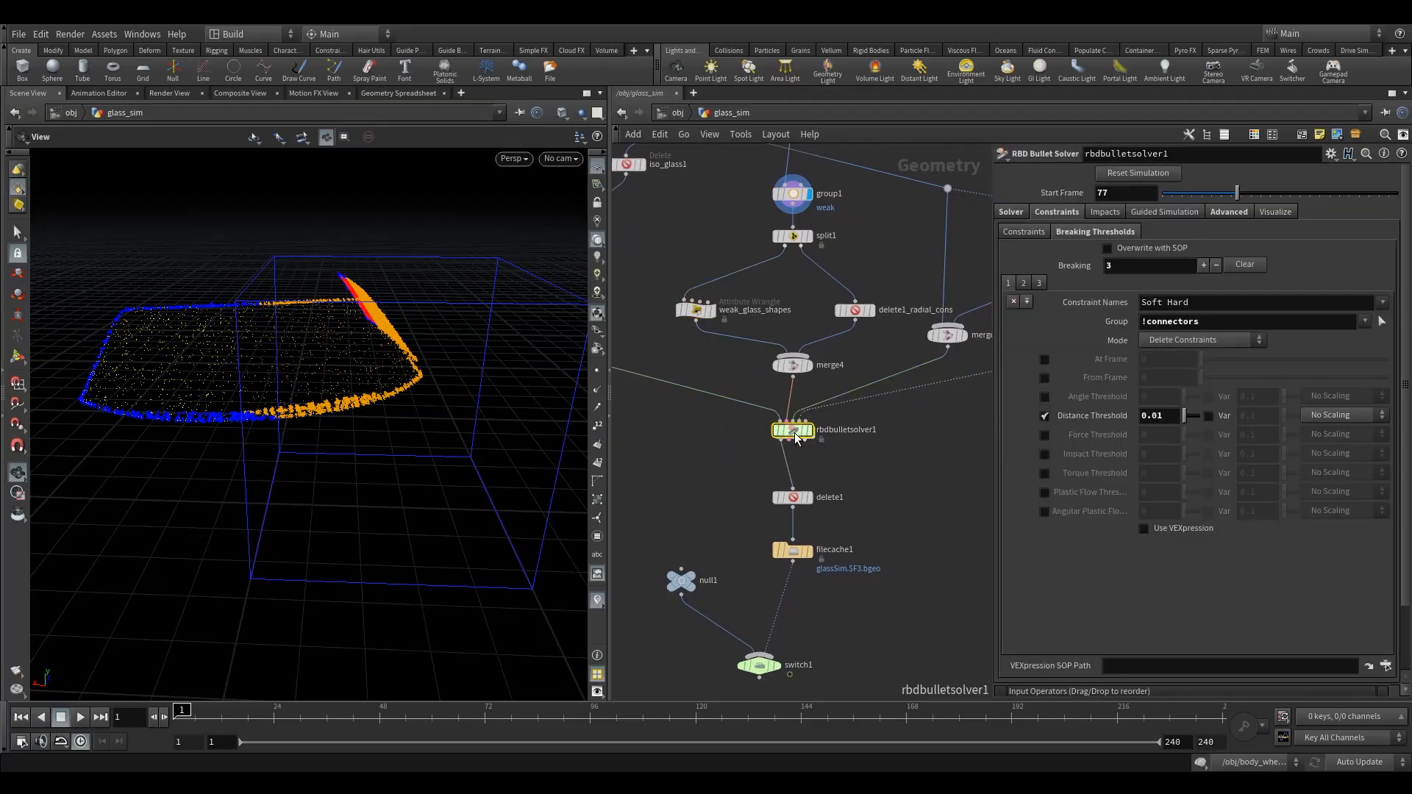
{"action": "double_click", "coordinate": [793, 431]}
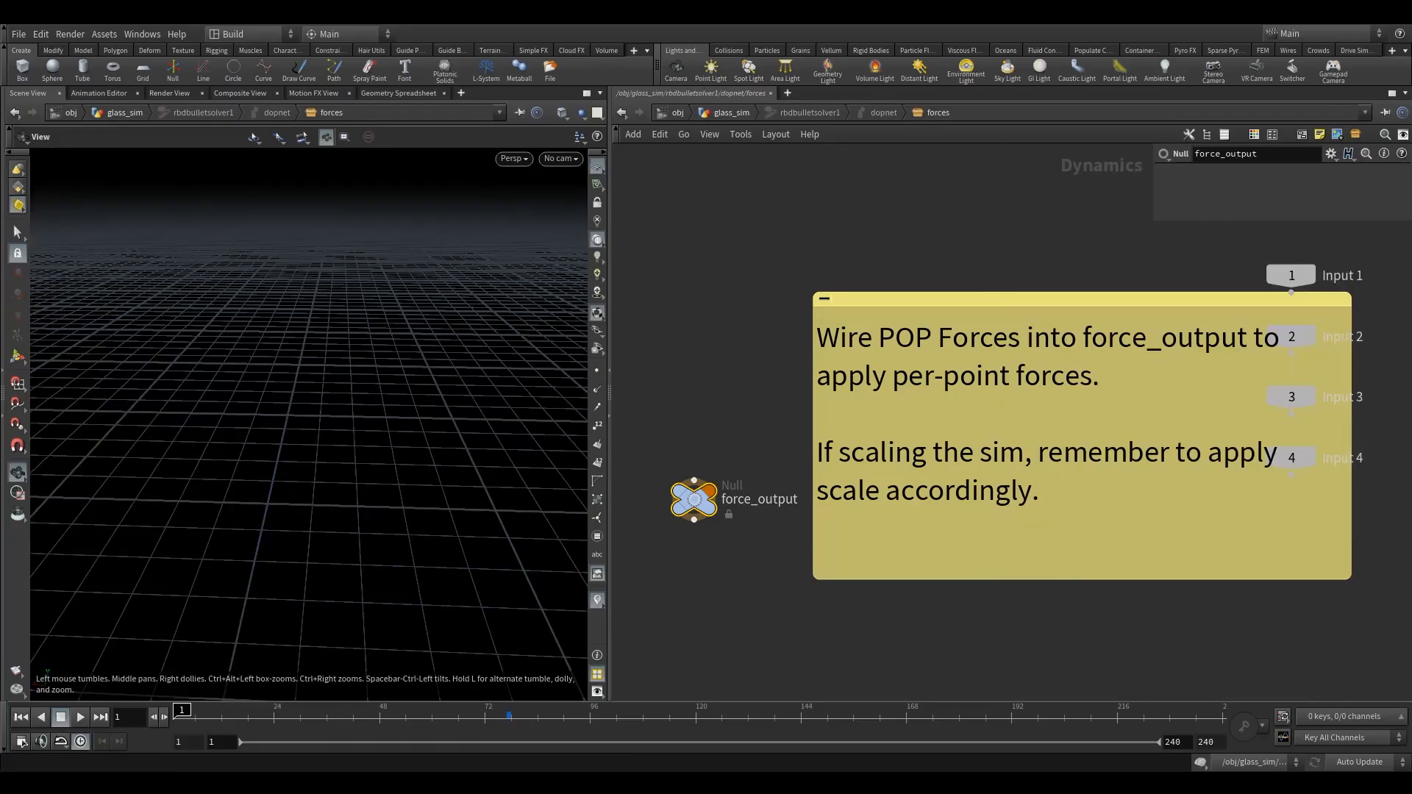
{"action": "middle_click_drag", "start_coordinate": [688, 439], "coordinate": [745, 474]}
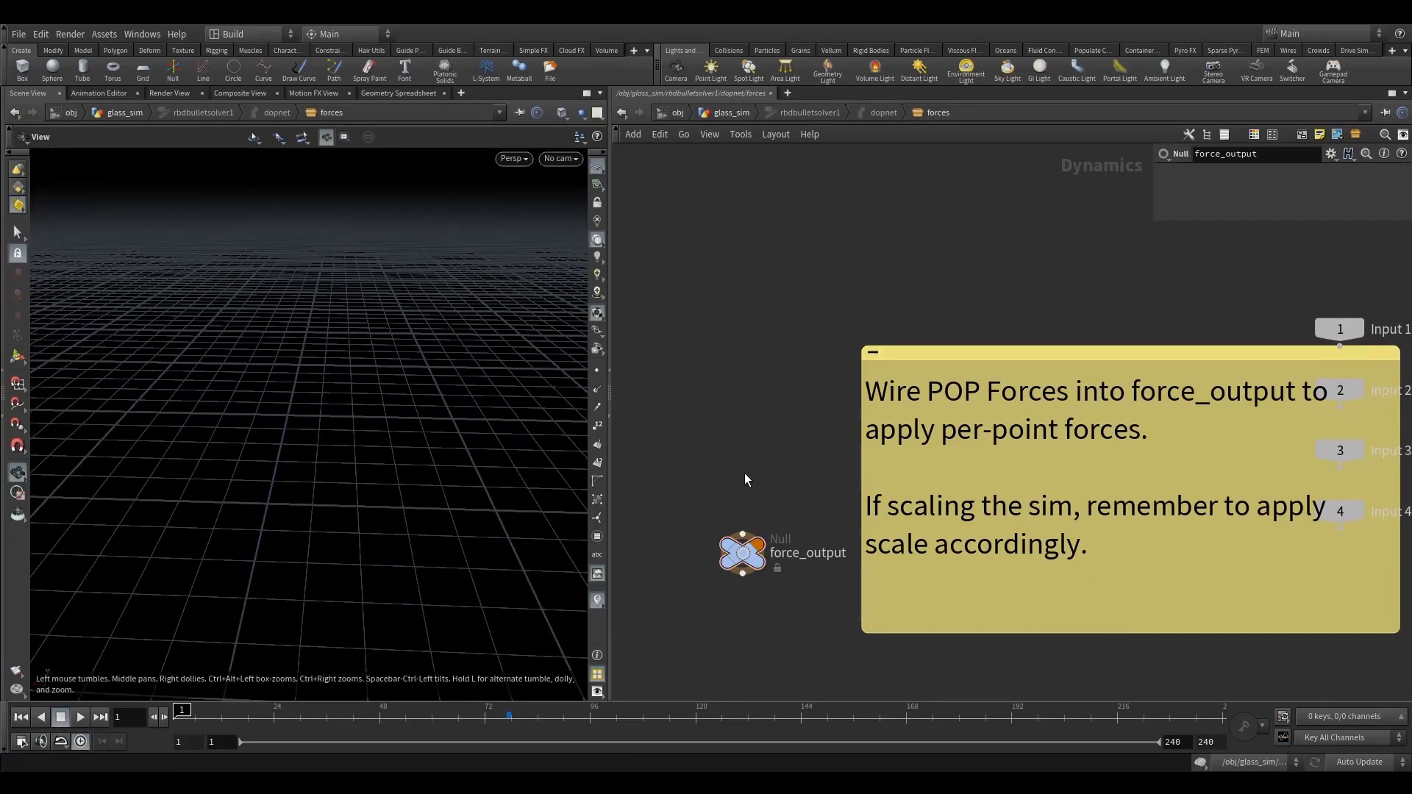
{"action": "left_click", "coordinate": [717, 112]}
{"action": "left_click_drag", "start_coordinate": [375, 359], "coordinate": [324, 351]}
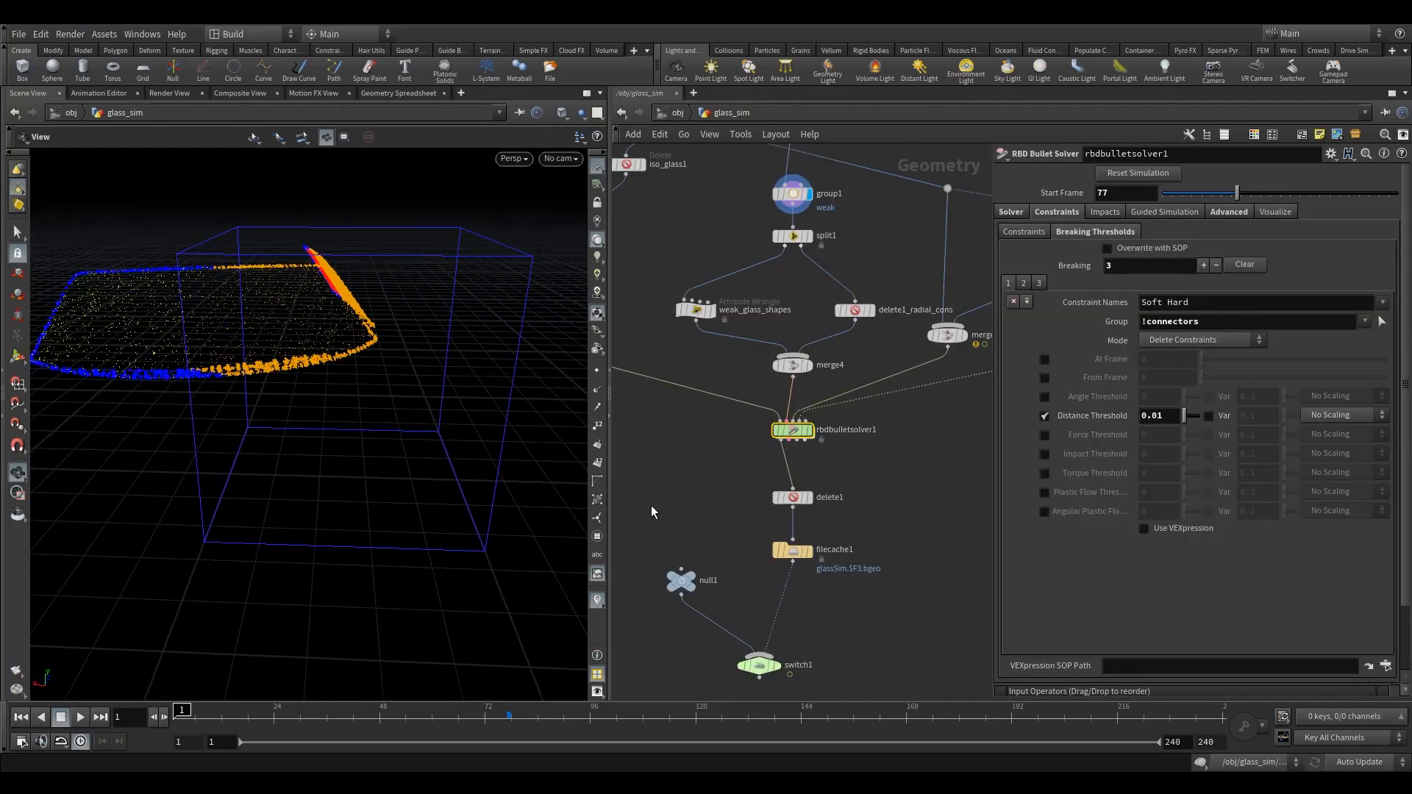
Step: Add a Geometry Wrangle in rbdbulletsolver1's forces network and wire it into force_output
{"action": "mouse_move", "coordinate": [792, 432]}
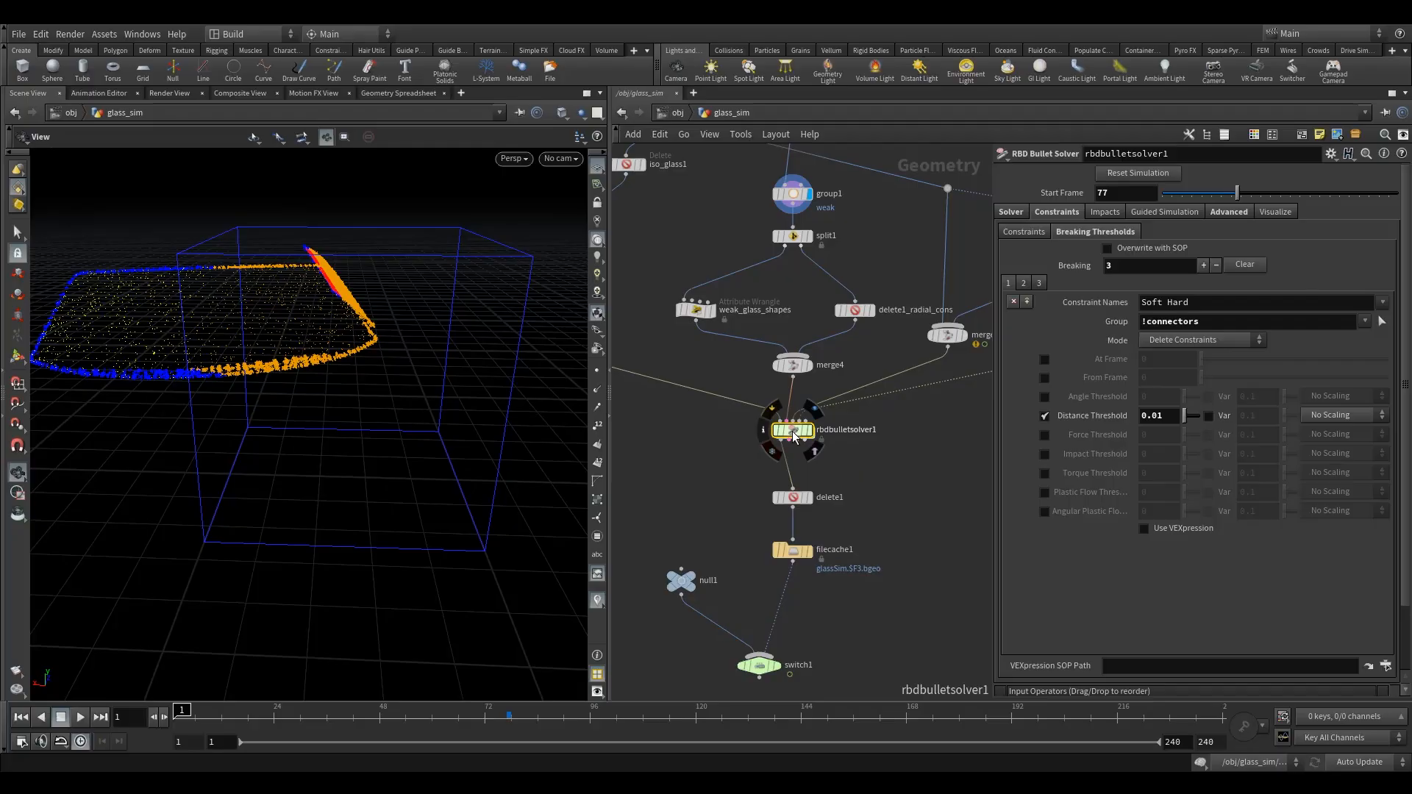
{"action": "double_click", "coordinate": [792, 431]}
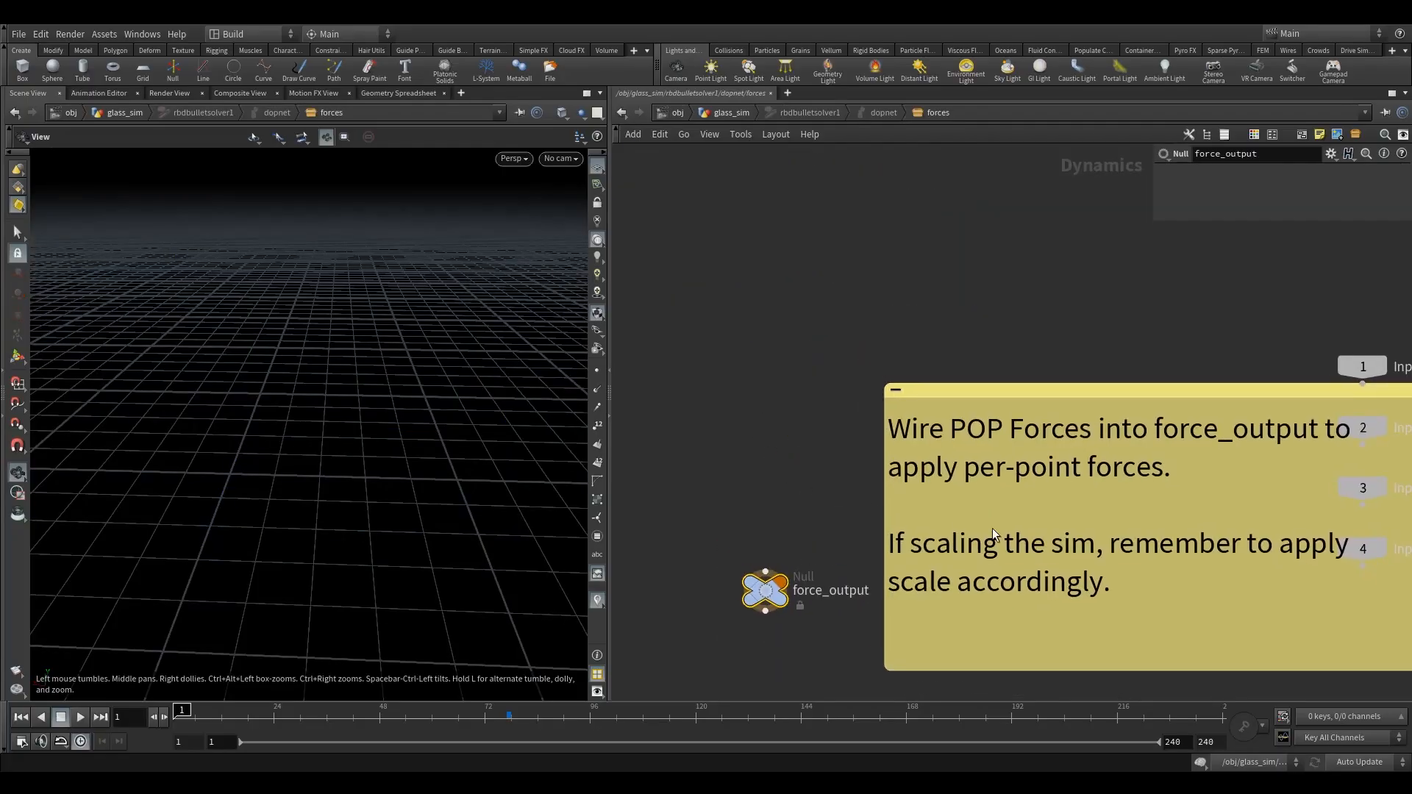
{"action": "key", "text": "Tab"}
{"action": "type", "text": "g"}
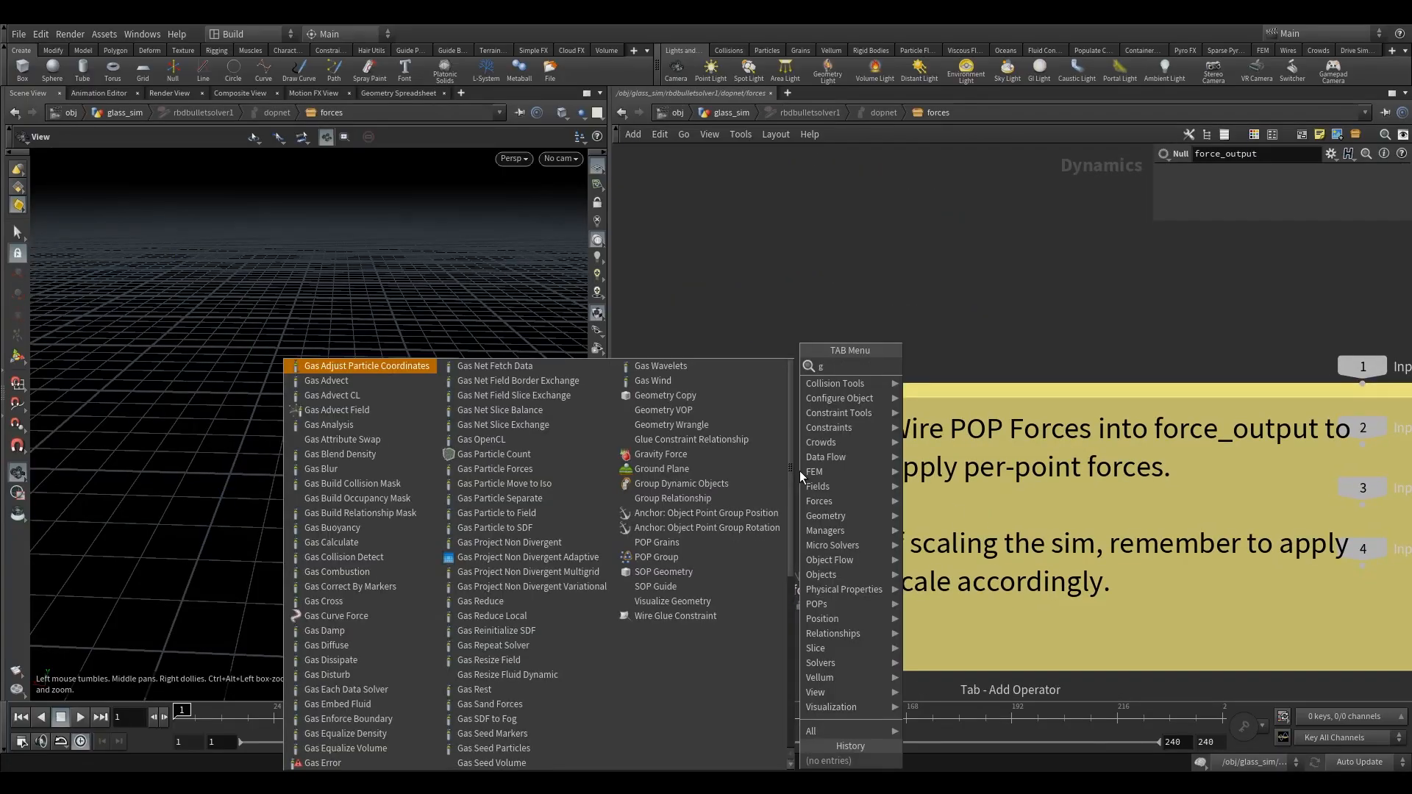
{"action": "type", "text": "w"}
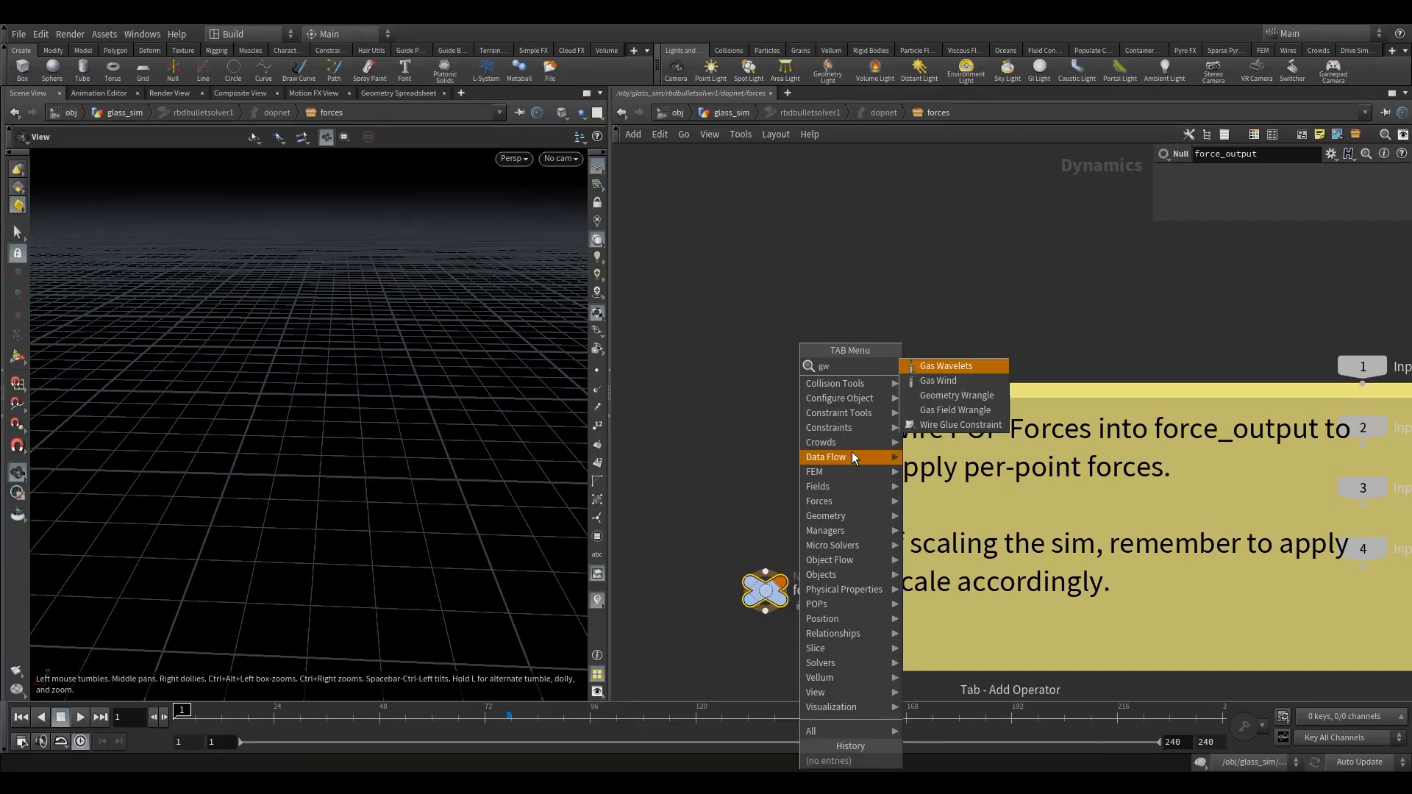
{"action": "left_click", "coordinate": [956, 413]}
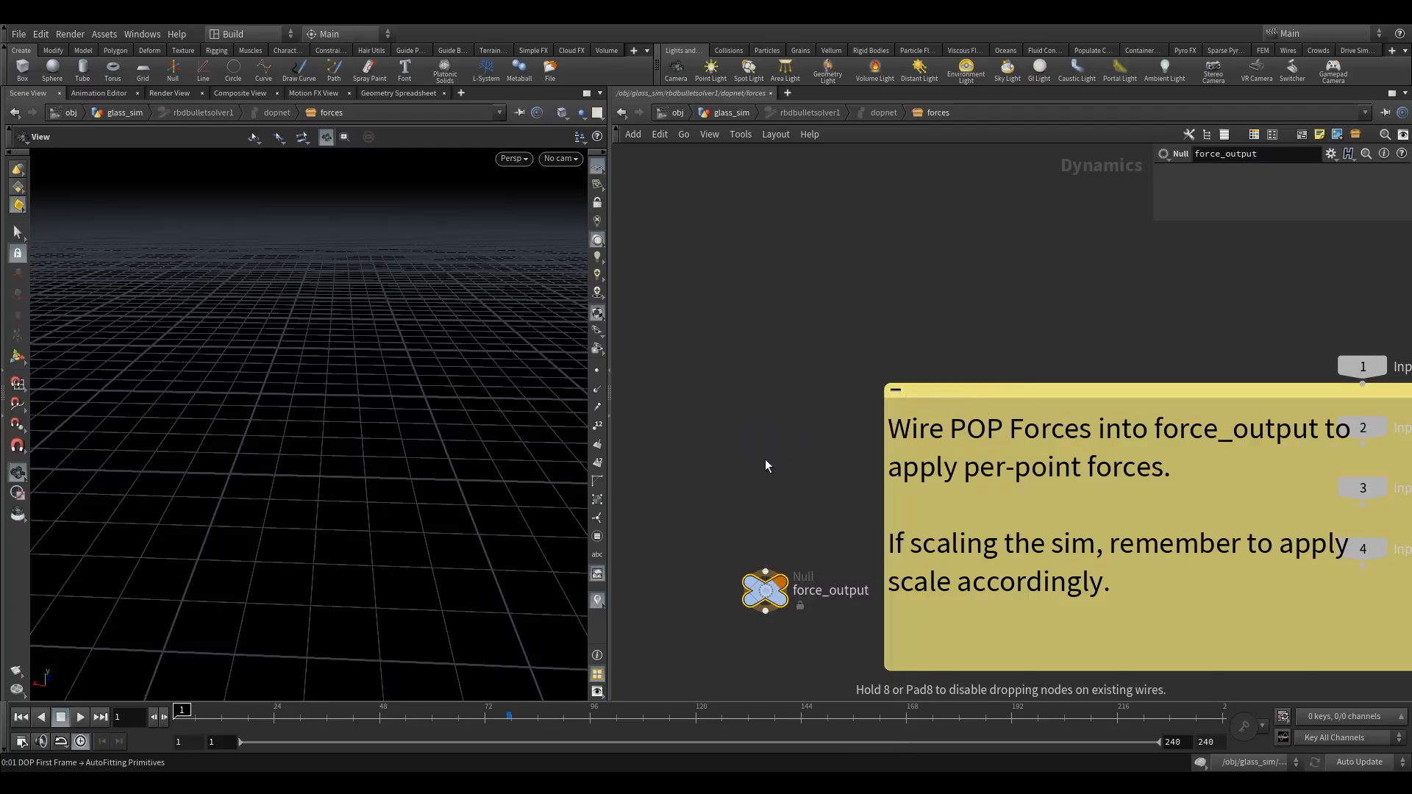
{"action": "left_click", "coordinate": [765, 447]}
{"action": "left_click_drag", "start_coordinate": [765, 457], "coordinate": [766, 569]}
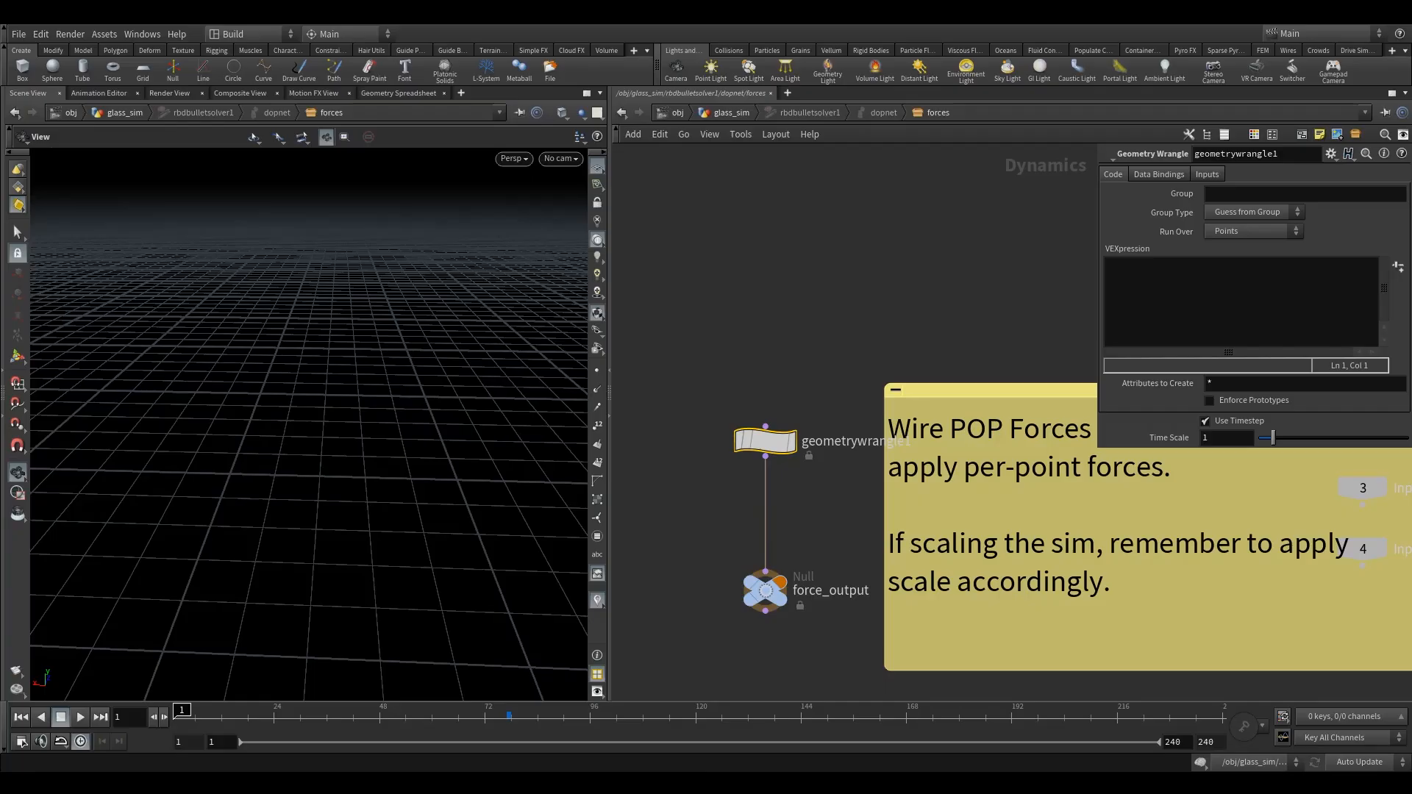
{"action": "left_click", "coordinate": [1215, 294]}
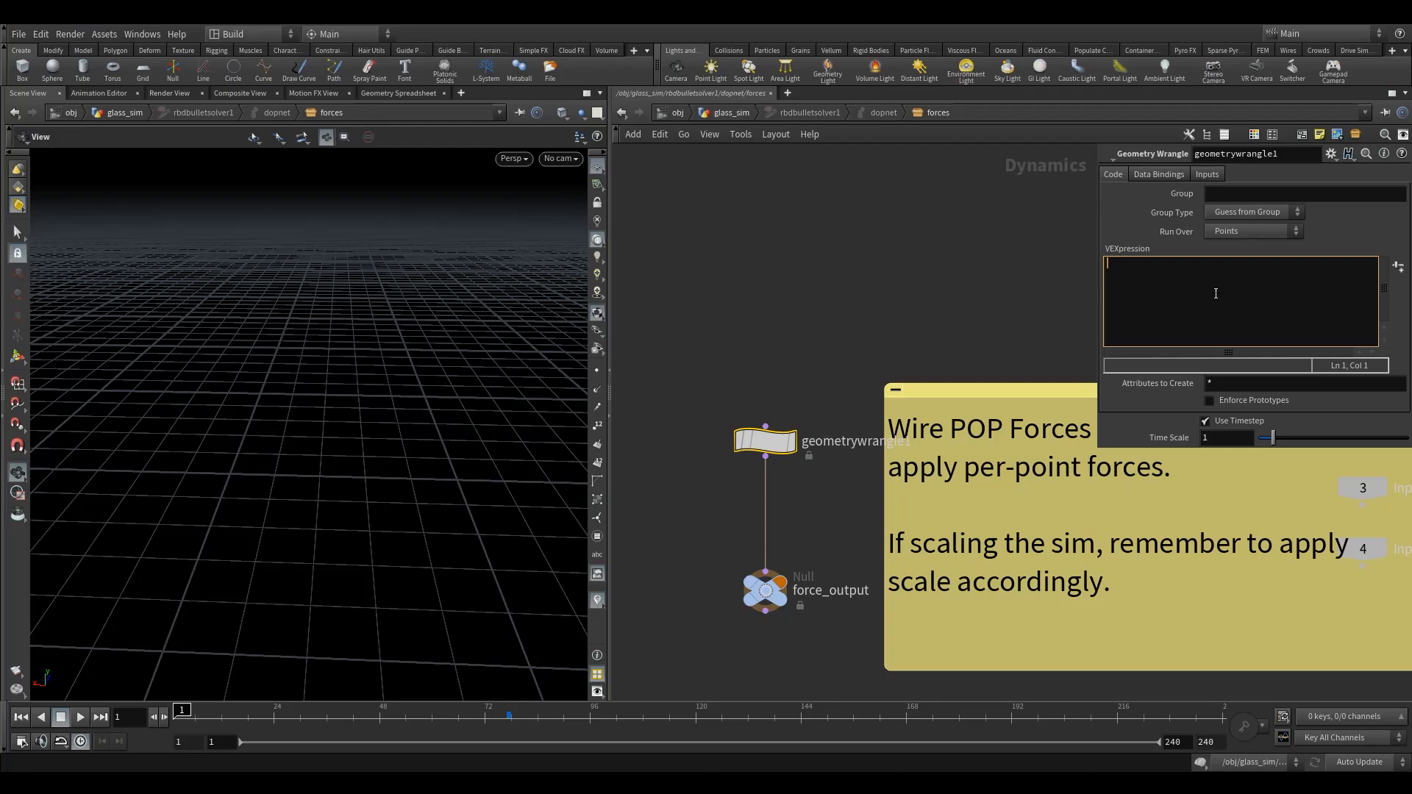
{"action": "type", "text": "if(v@P.y<0.05){"}
{"action": "key", "text": "Return"}
{"action": "key", "text": "Return"}
{"action": "type", "text": "}"}
{"action": "type", "text": "v"}
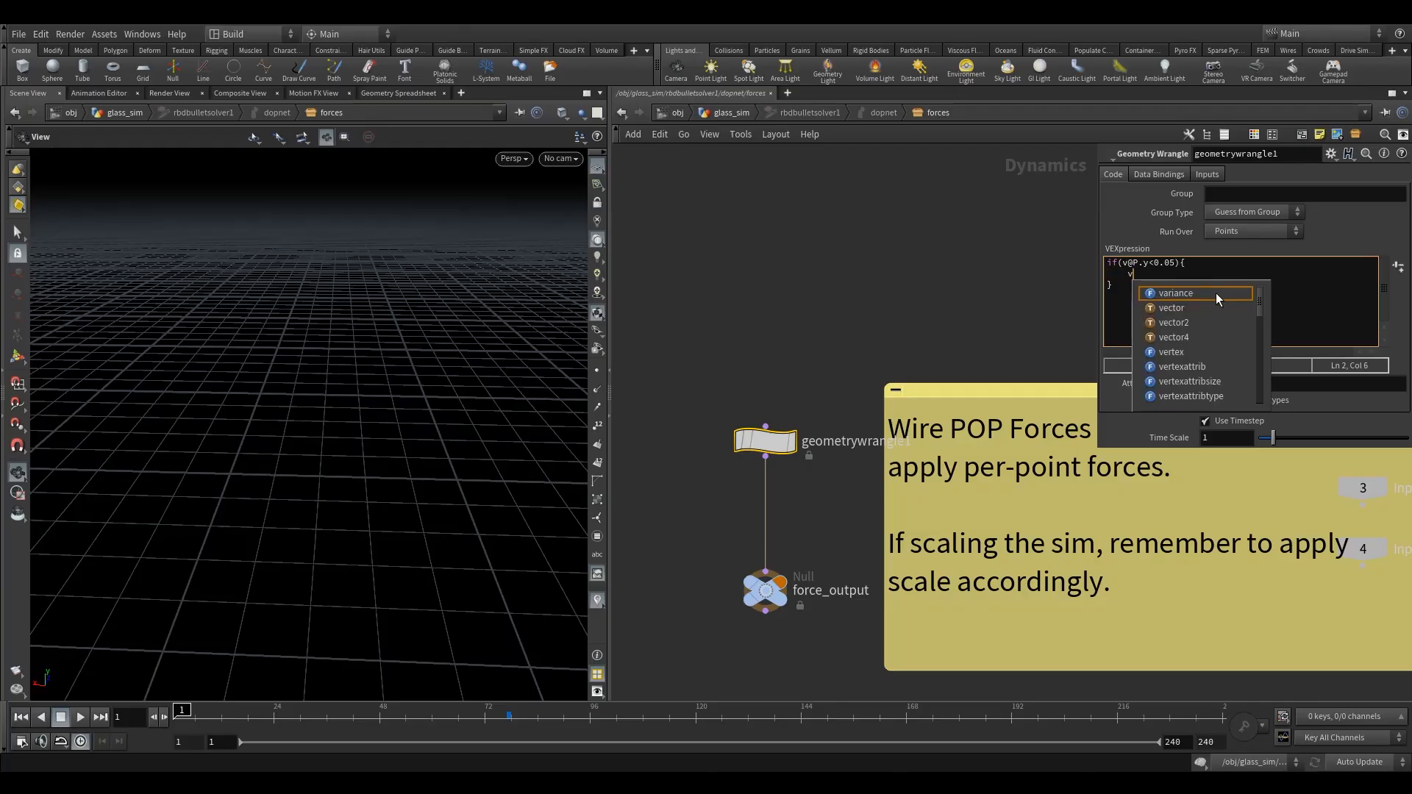
{"action": "type", "text": "@"}
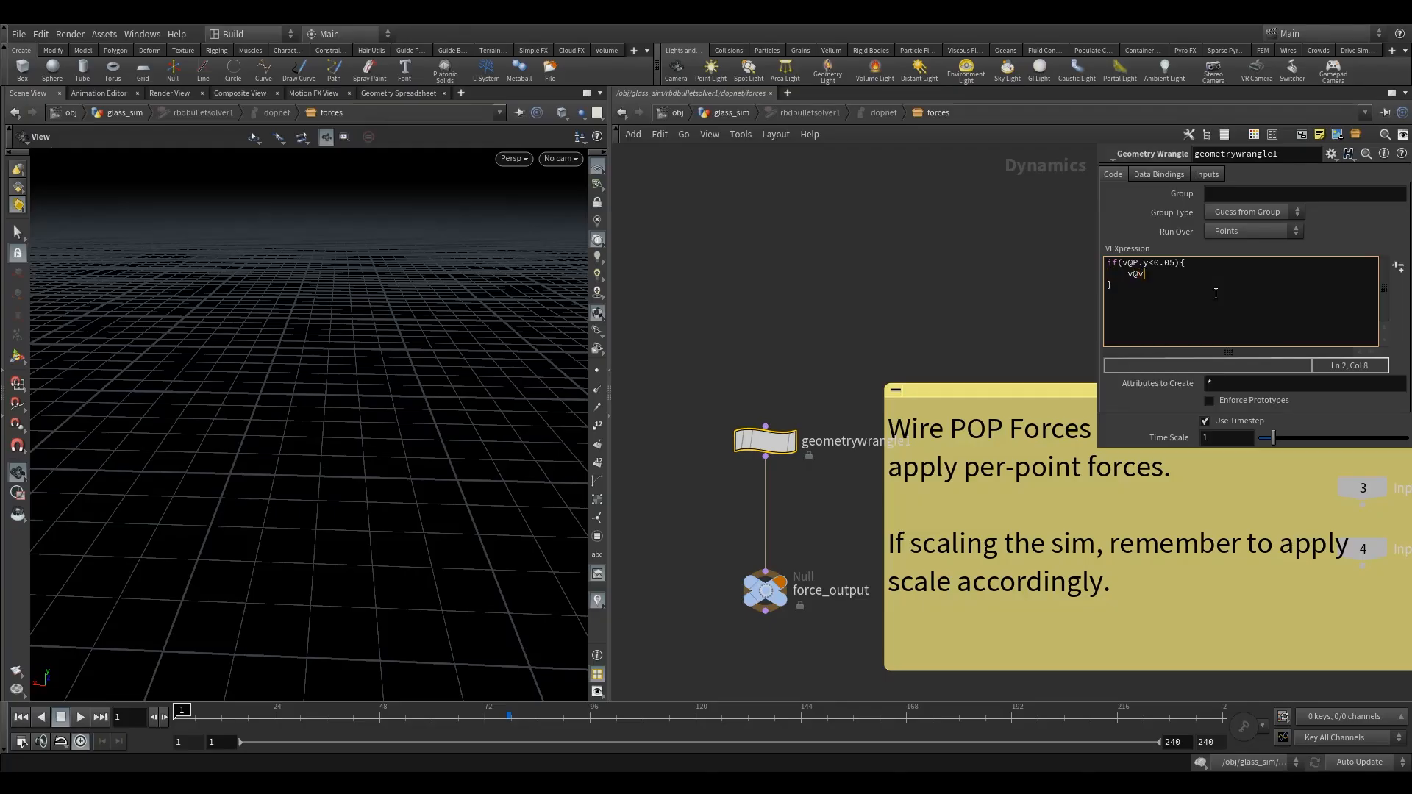
{"action": "type", "text": "v"}
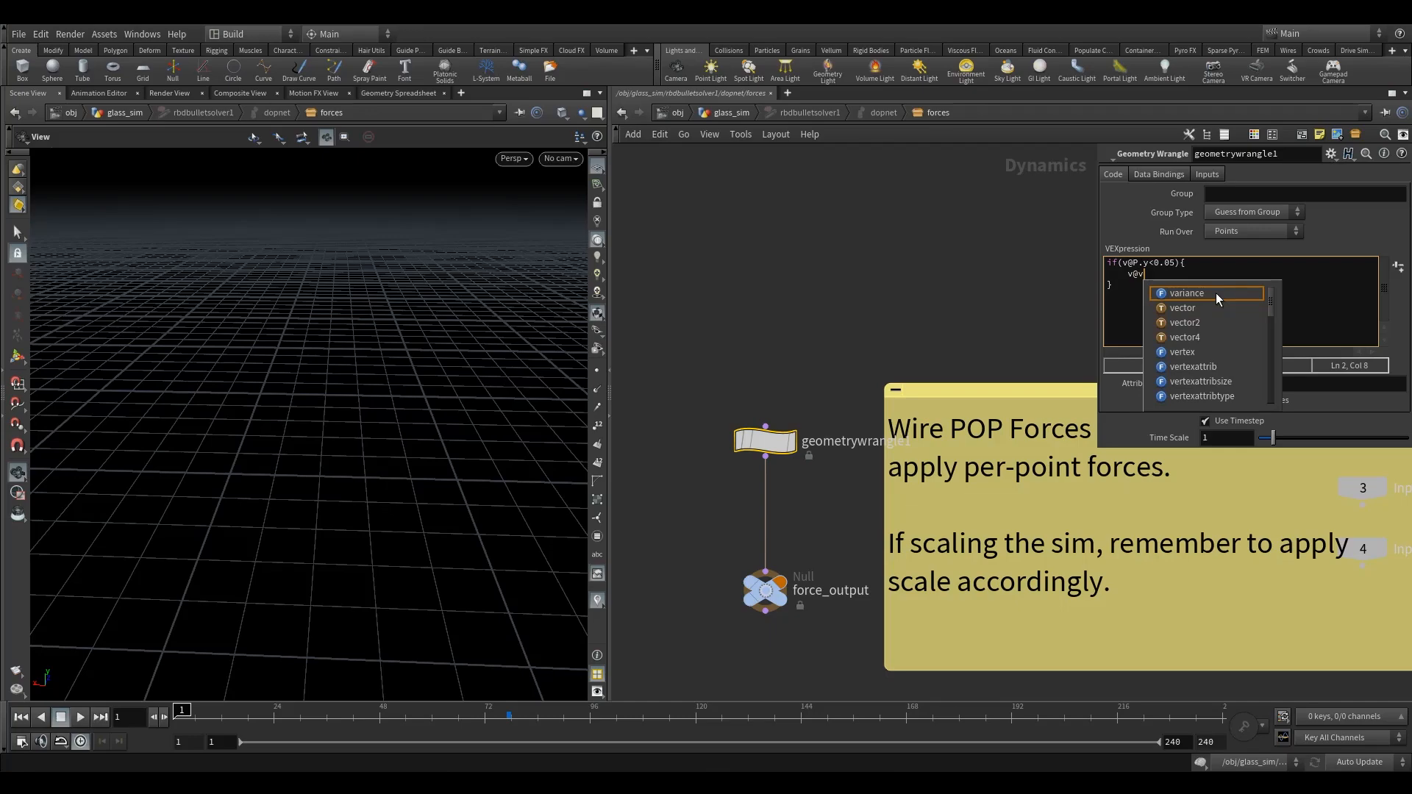
{"action": "type", "text": "*="}
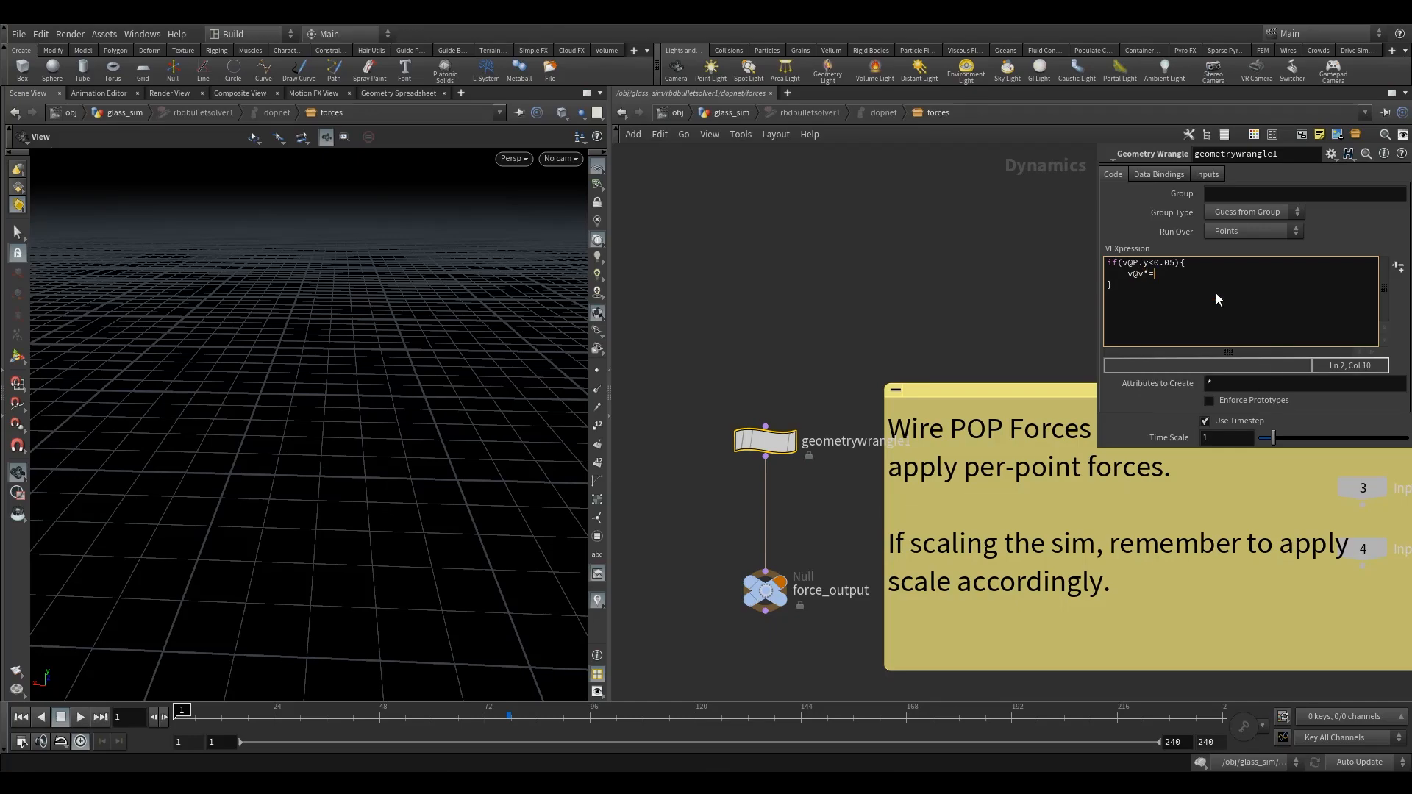
{"action": "type", "text": "0.9"}
Step: Duplicate the velocity line inside the condition and change the copy to v@w*=0.9; to damp the spin as well
{"action": "left_click_drag", "start_coordinate": [1215, 292], "coordinate": [1178, 274]}
{"action": "left_click", "coordinate": [1182, 278]}
{"action": "key", "text": "Return"}
{"action": "type", "text": "v@v*=0.9;"}
{"action": "left_click", "coordinate": [1138, 285]}
{"action": "type", "text": "w"}
{"action": "left_click", "coordinate": [1175, 286]}
{"action": "left_click", "coordinate": [1169, 298]}
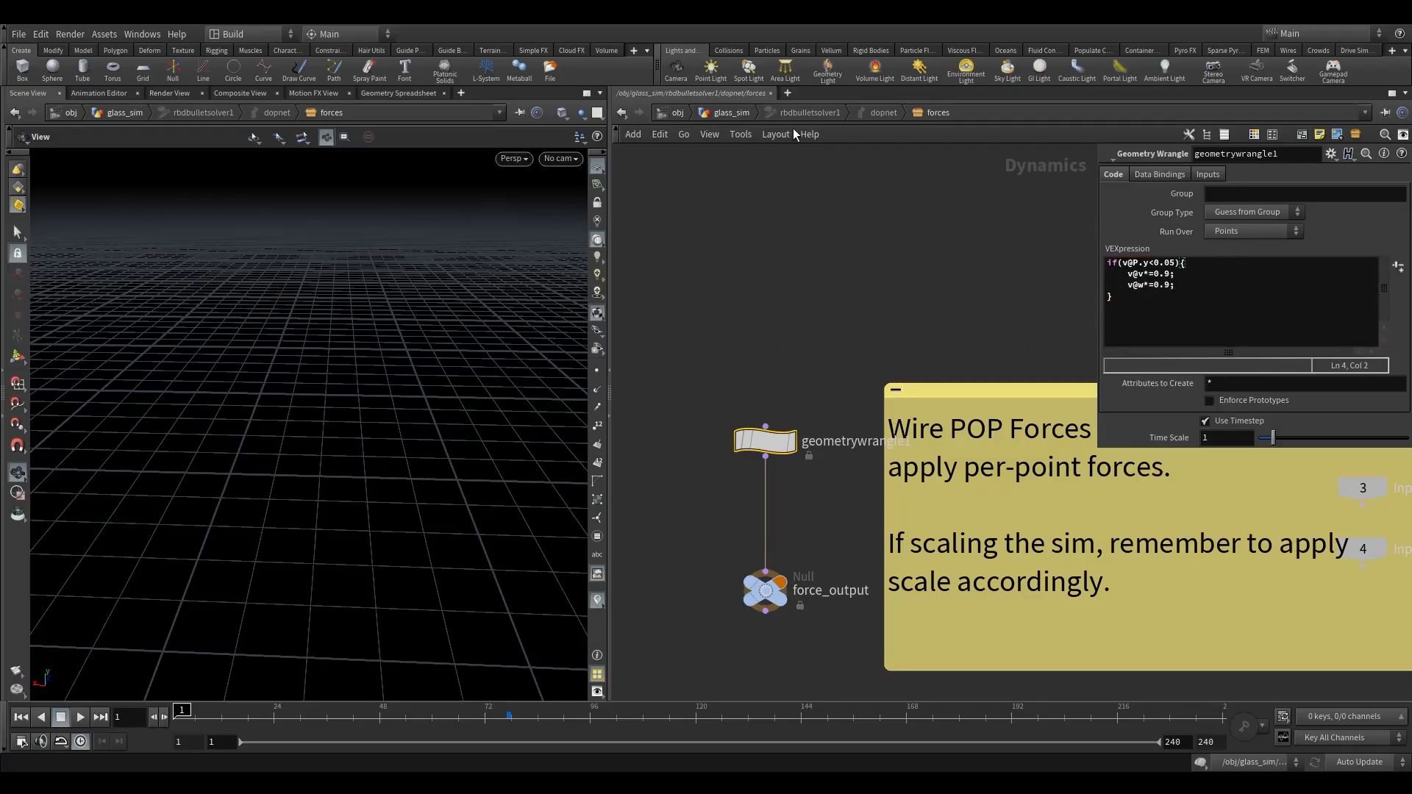
Step: Return to glass_sim and review rbdbulletsolver1's advanced, solver ground and constraint breaking threshold settings
{"action": "left_click", "coordinate": [733, 112]}
{"action": "left_click_drag", "start_coordinate": [825, 460], "coordinate": [825, 460]}
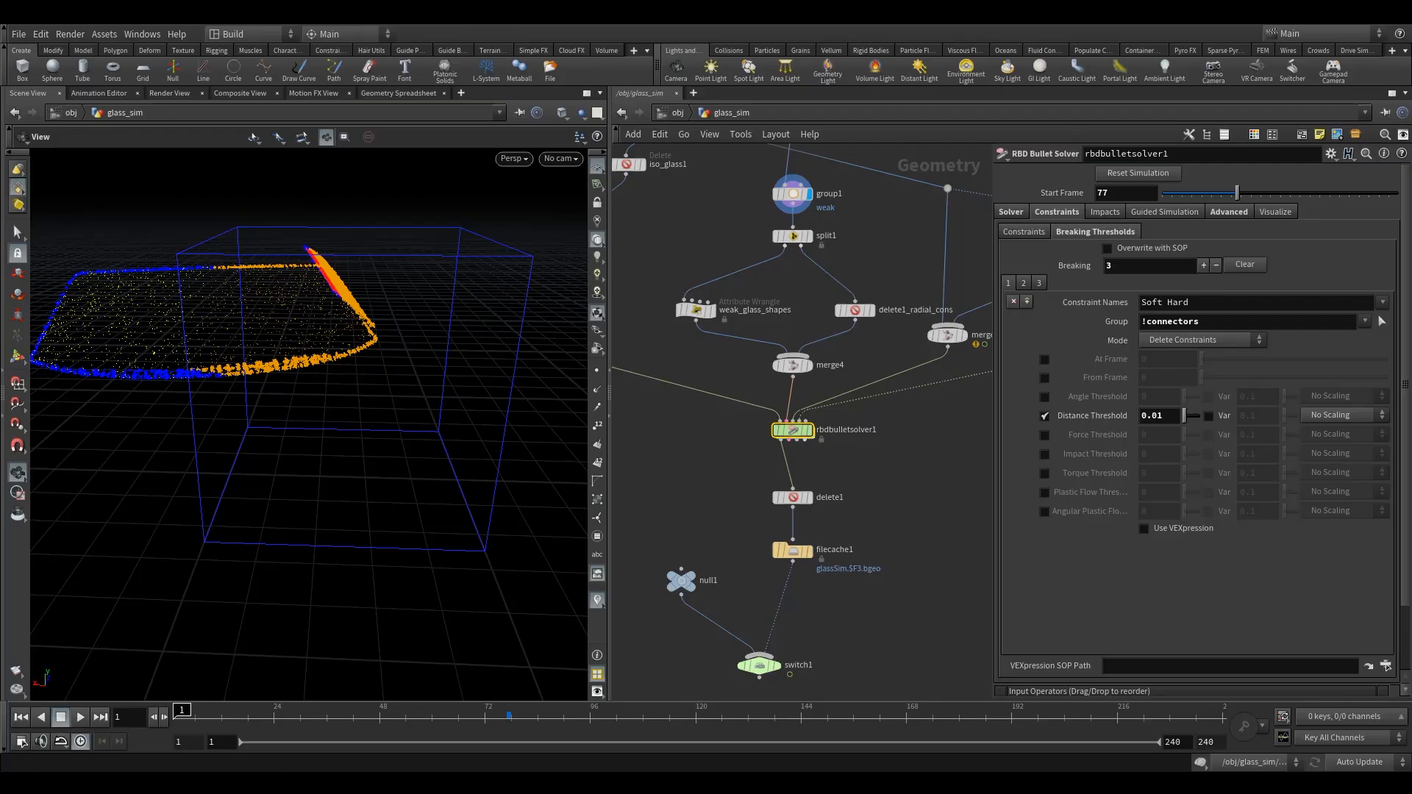
{"action": "left_click", "coordinate": [1226, 212]}
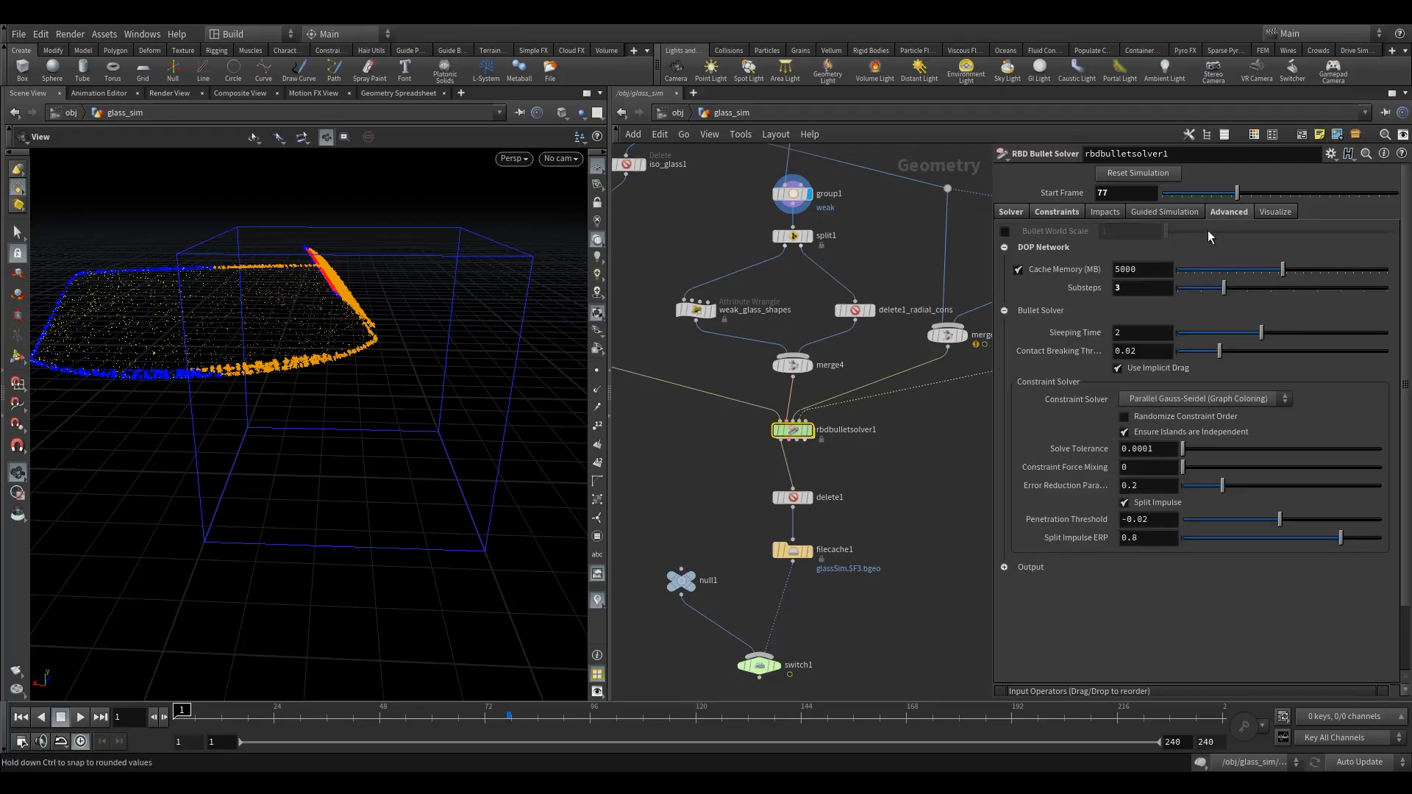
{"action": "left_click", "coordinate": [1003, 309]}
{"action": "left_click", "coordinate": [1012, 213]}
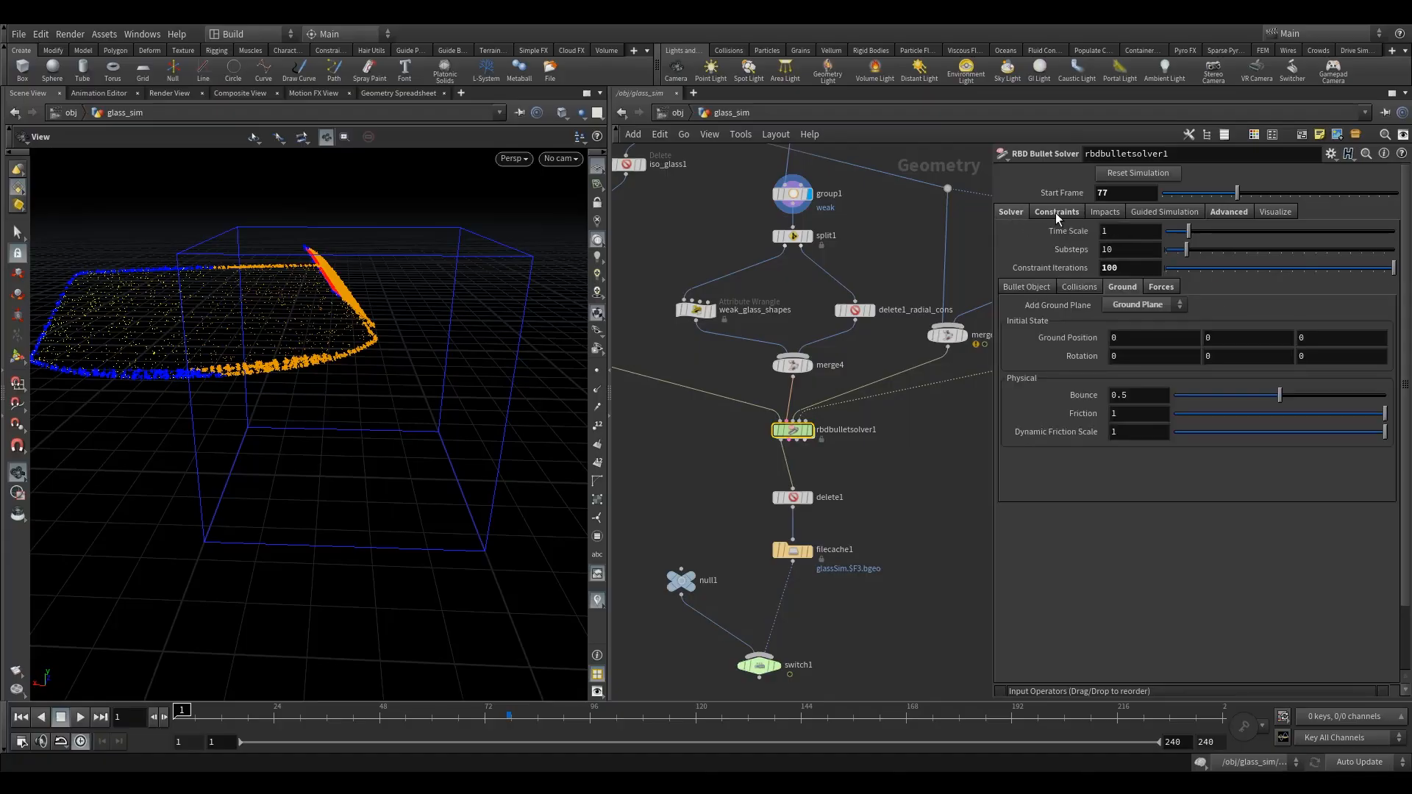
{"action": "left_click", "coordinate": [1056, 213]}
{"action": "left_click", "coordinate": [1012, 215]}
{"action": "left_click", "coordinate": [1058, 212]}
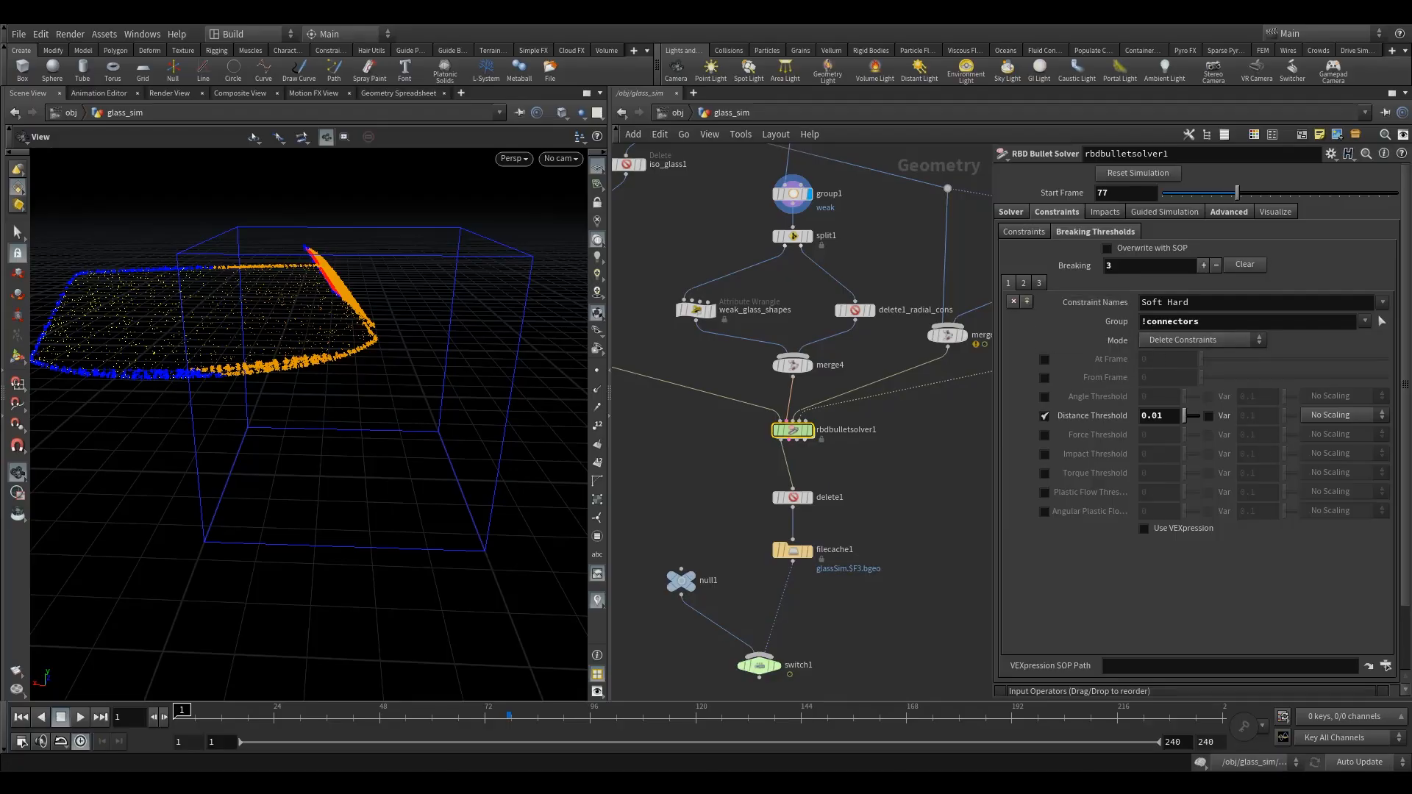
Step: Set the first breaking threshold's group to weak and its distance threshold to 0.002
{"action": "left_click_drag", "start_coordinate": [1229, 324], "coordinate": [1037, 334]}
{"action": "type", "text": "weak"}
{"action": "type", "text": "8"}
{"action": "key", "text": "BackSpace"}
{"action": "type", "text": "2"}
{"action": "key", "text": "Return"}
Step: Check the second breaking threshold's VEXpression and set the distance threshold for the glass_concentric and glass_radial groups to 0.00075
{"action": "left_click", "coordinate": [1023, 283]}
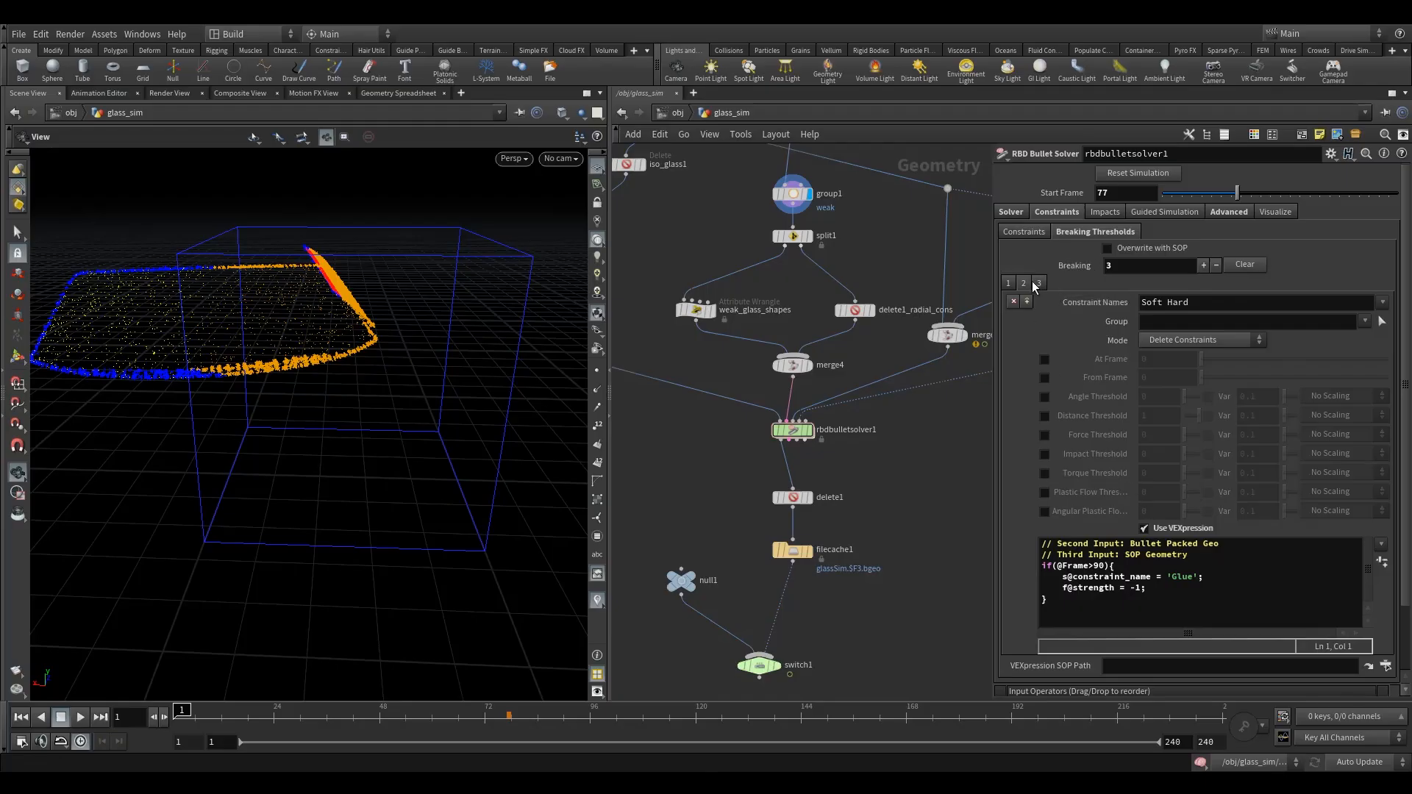
{"action": "left_click_drag", "start_coordinate": [1139, 610], "coordinate": [1040, 567]}
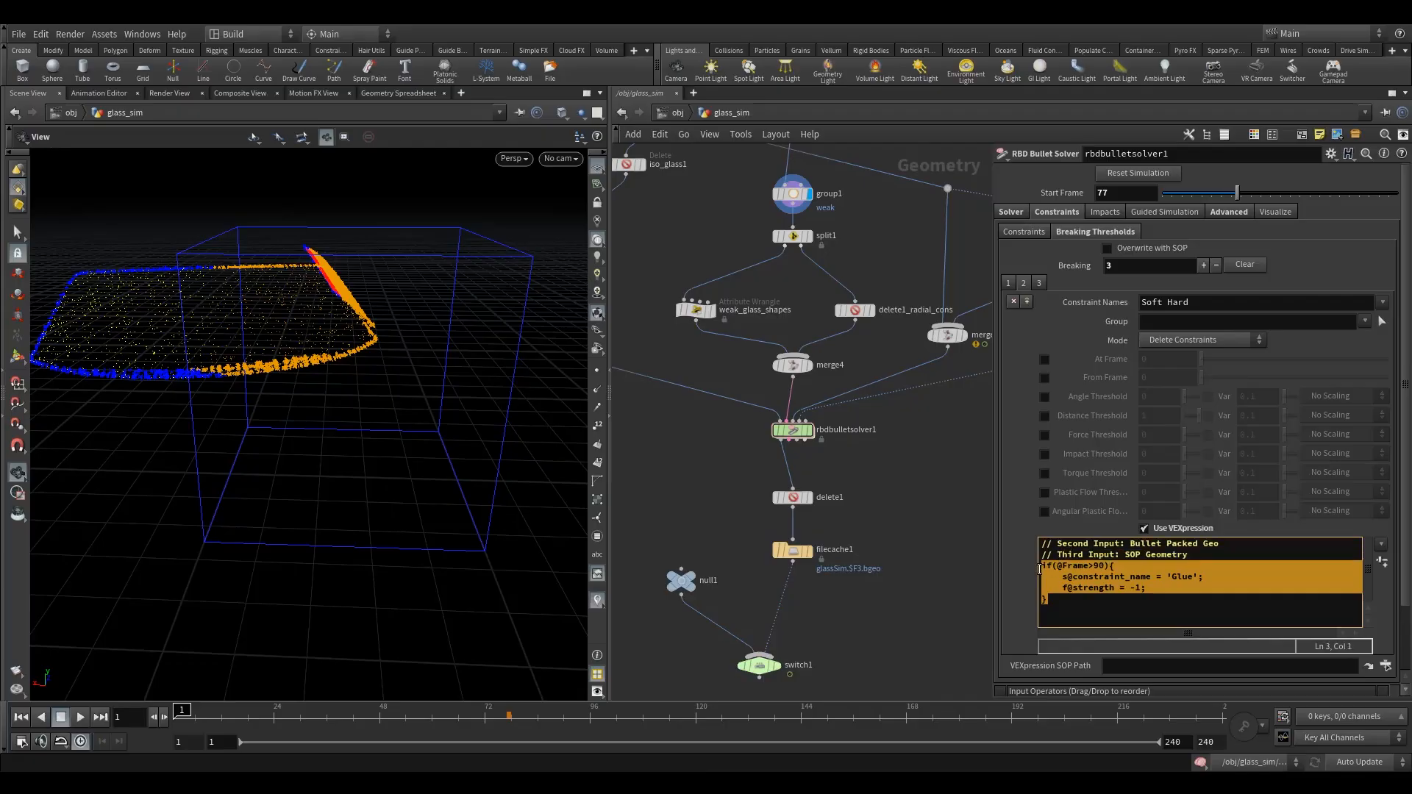
{"action": "left_click", "coordinate": [1058, 598]}
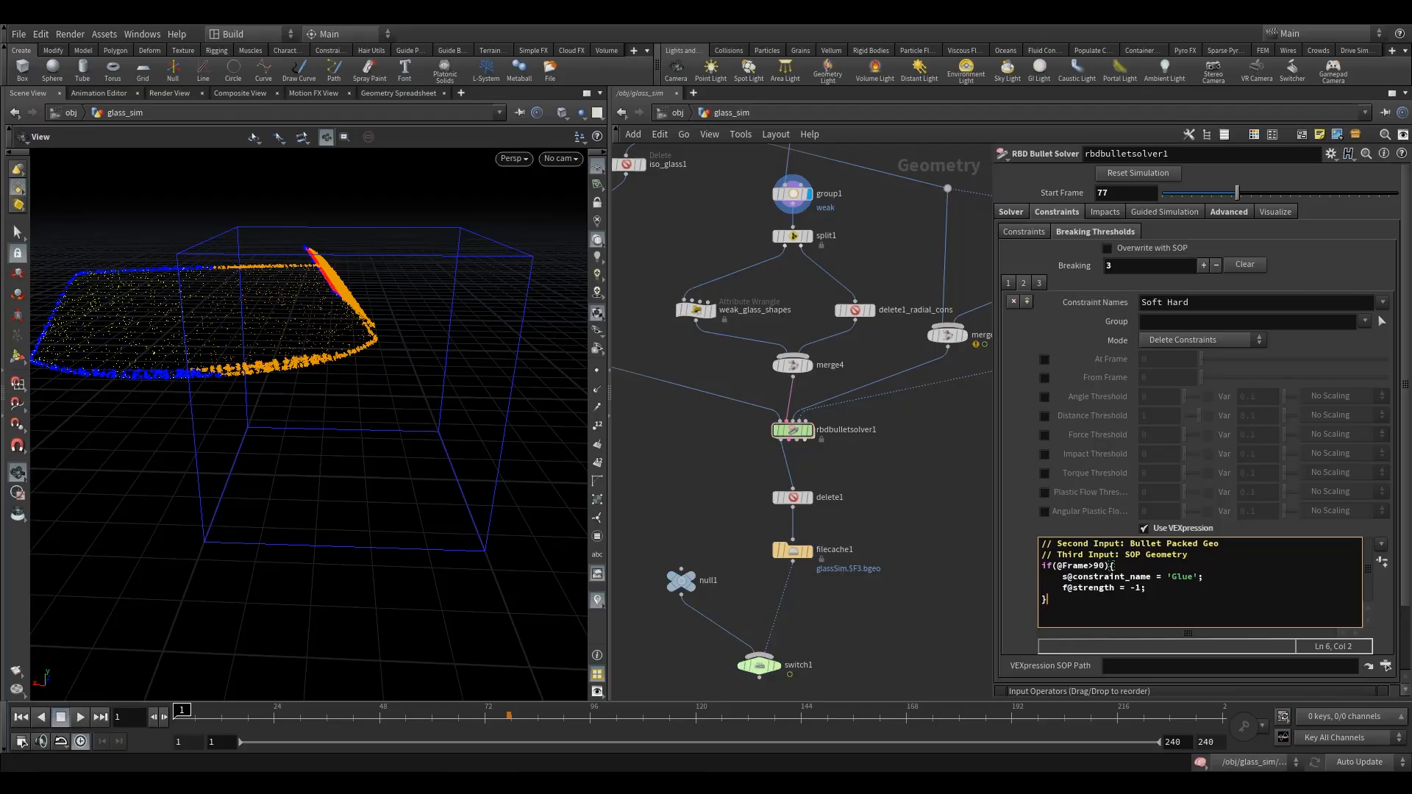
{"action": "left_click", "coordinate": [1039, 283]}
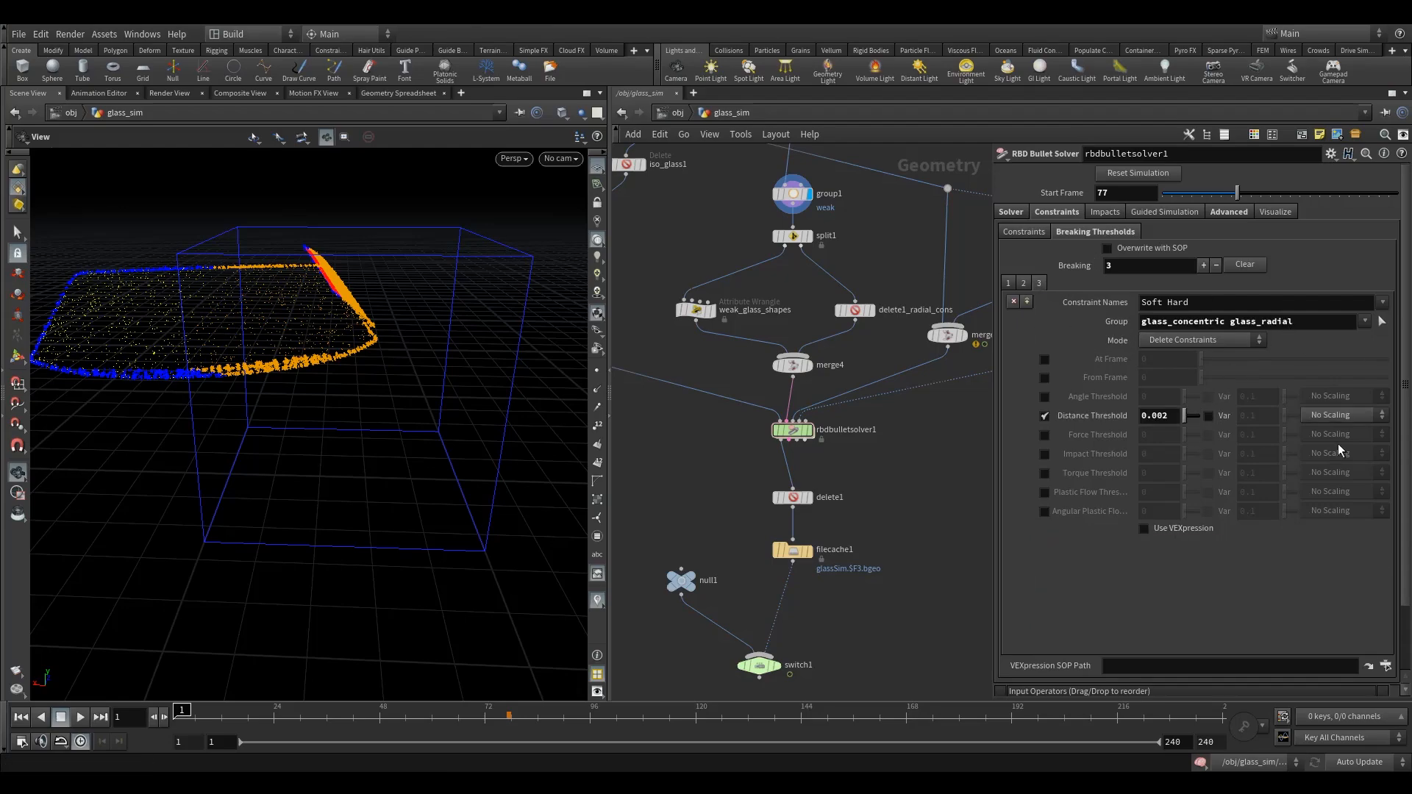
{"action": "left_click_drag", "start_coordinate": [1162, 417], "coordinate": [1192, 425]}
{"action": "key", "text": "Return"}
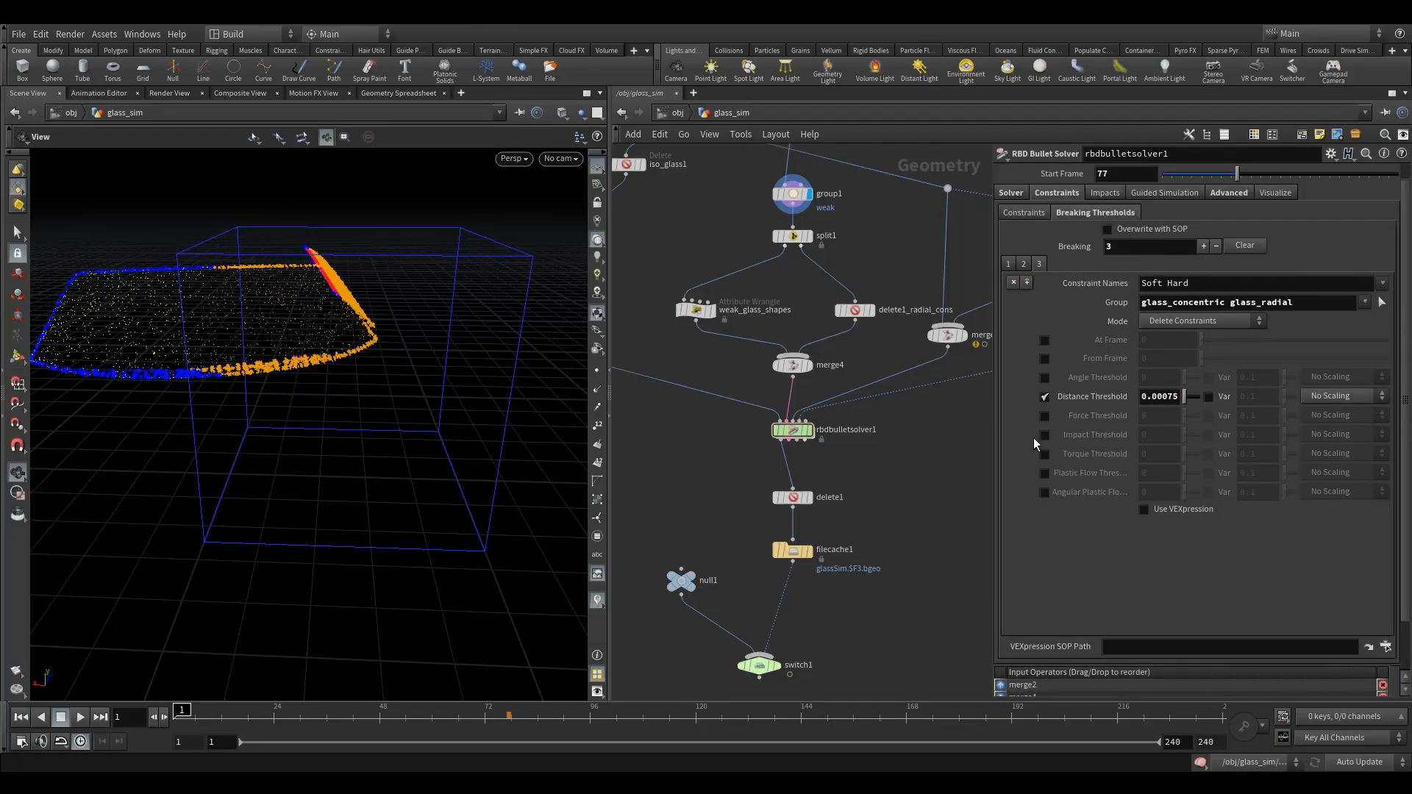
Step: Add another breaking threshold to rbdbulletsolver1 for the connectors group with a distance threshold of 0.1
{"action": "left_click", "coordinate": [1028, 301]}
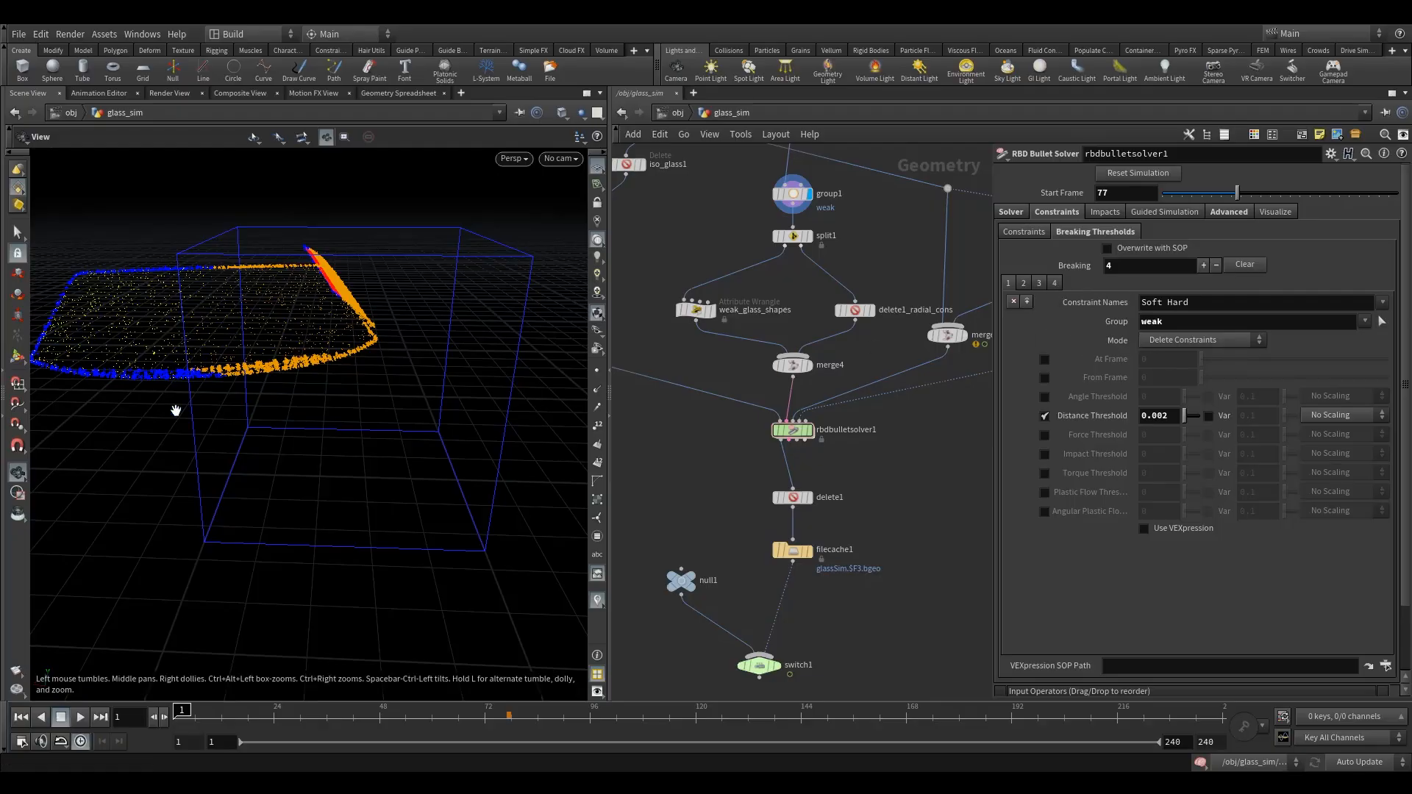
{"action": "left_click", "coordinate": [1036, 285]}
{"action": "left_click", "coordinate": [1365, 321]}
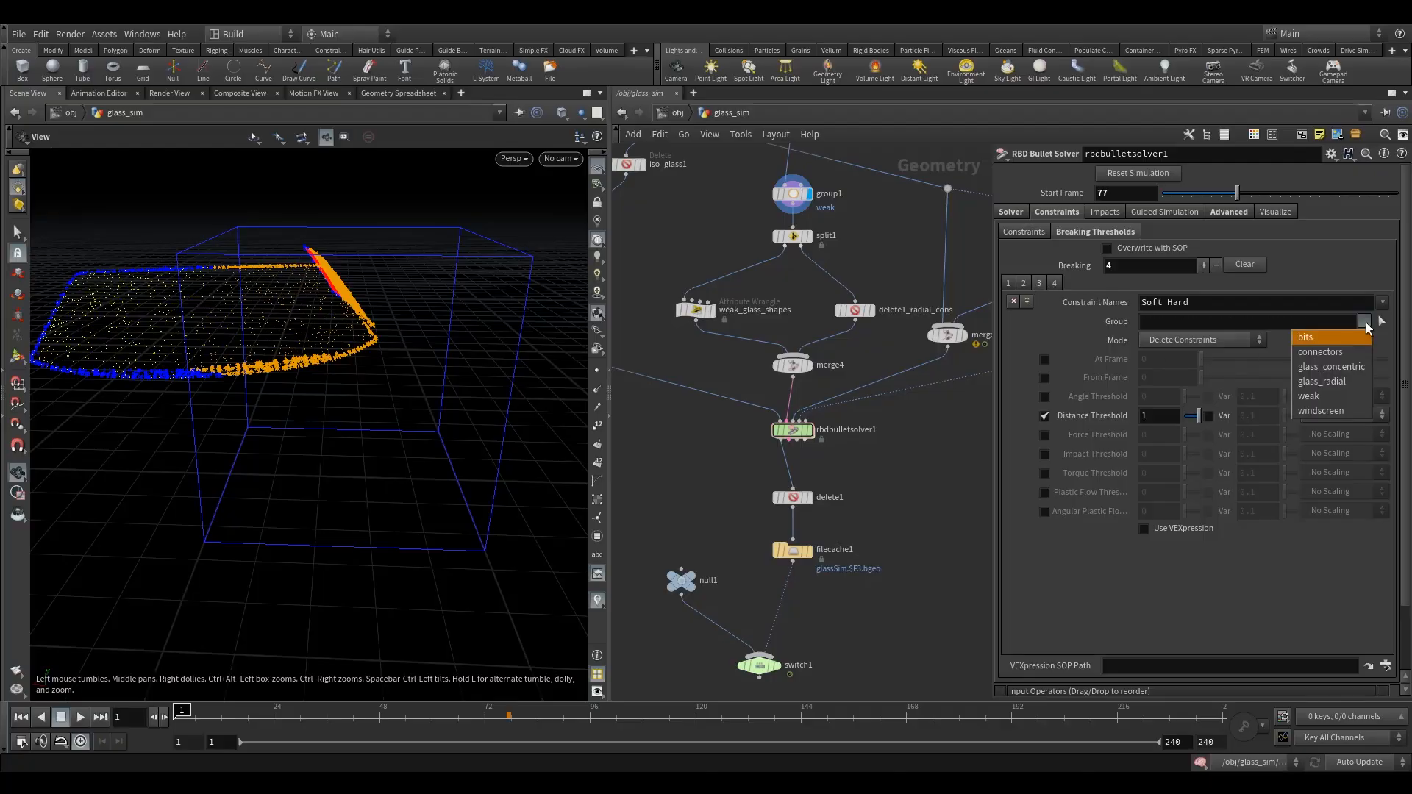
{"action": "left_click", "coordinate": [1342, 345]}
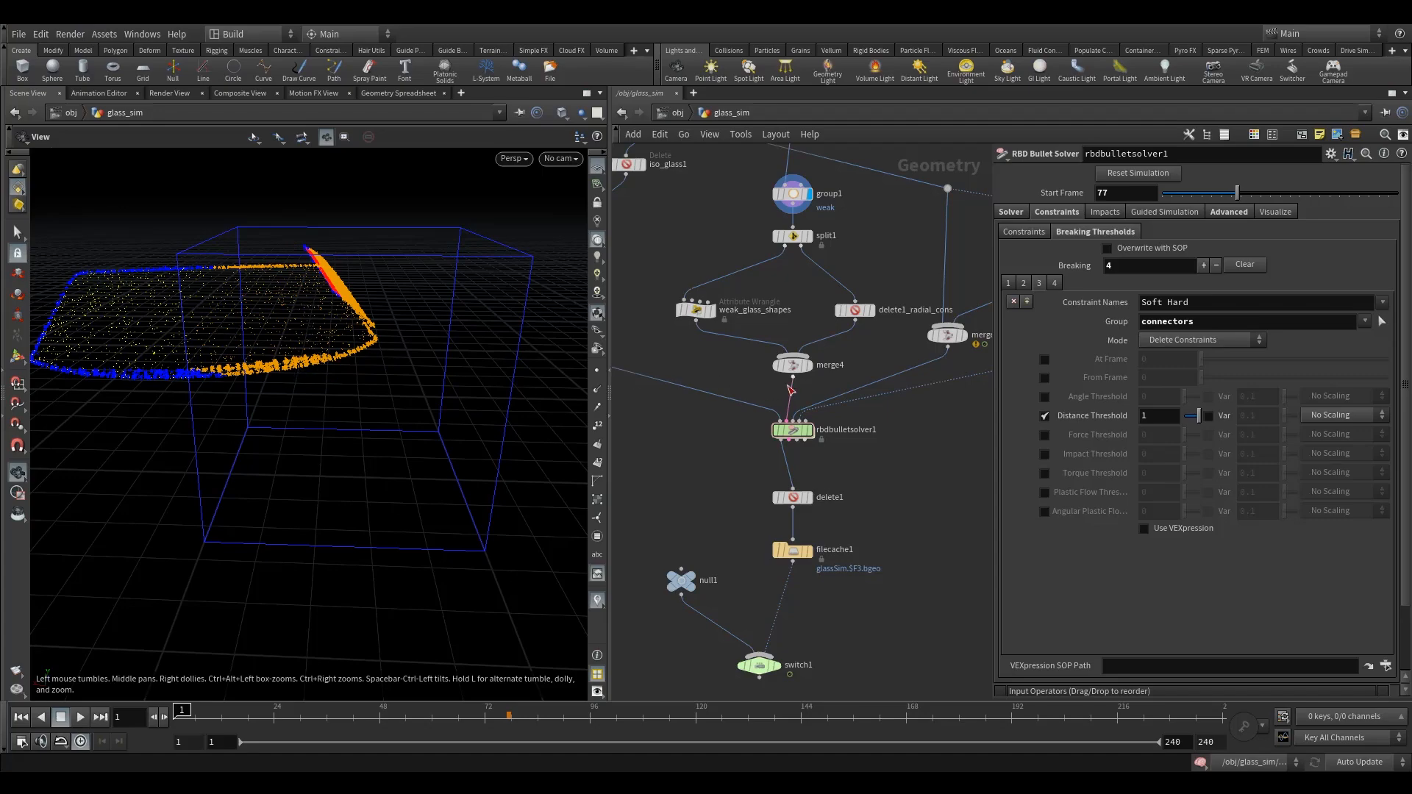
{"action": "left_click", "coordinate": [1060, 422]}
{"action": "type", "text": ".1"}
{"action": "key", "text": "Return"}
Step: Inspect the constraints in the viewport and check filecache1's output geometry file path
{"action": "left_click_drag", "start_coordinate": [347, 346], "coordinate": [329, 345]}
{"action": "right_click_drag", "start_coordinate": [255, 350], "coordinate": [346, 356]}
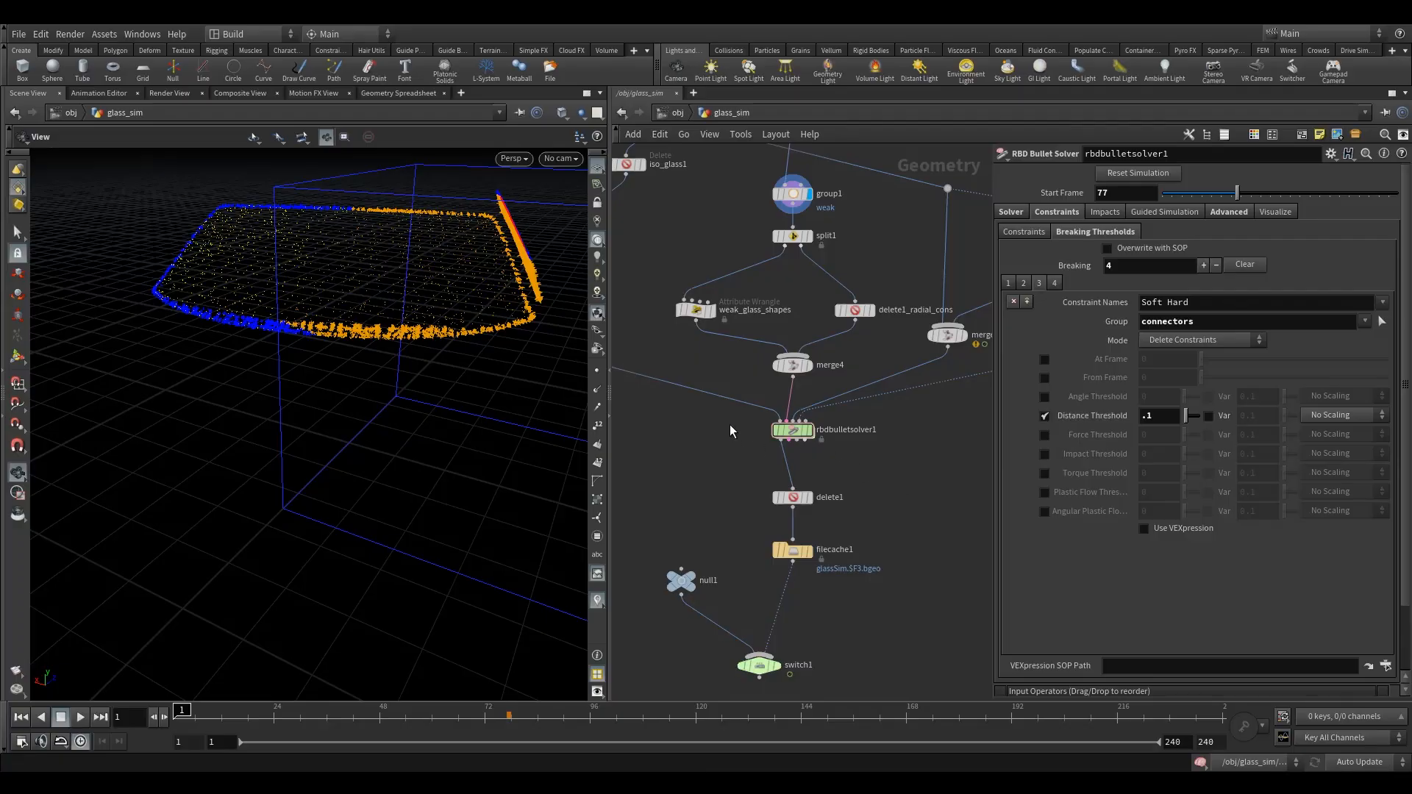
{"action": "middle_click_drag", "start_coordinate": [875, 466], "coordinate": [841, 418]}
{"action": "left_click", "coordinate": [752, 445]}
{"action": "left_click_drag", "start_coordinate": [713, 472], "coordinate": [812, 540]}
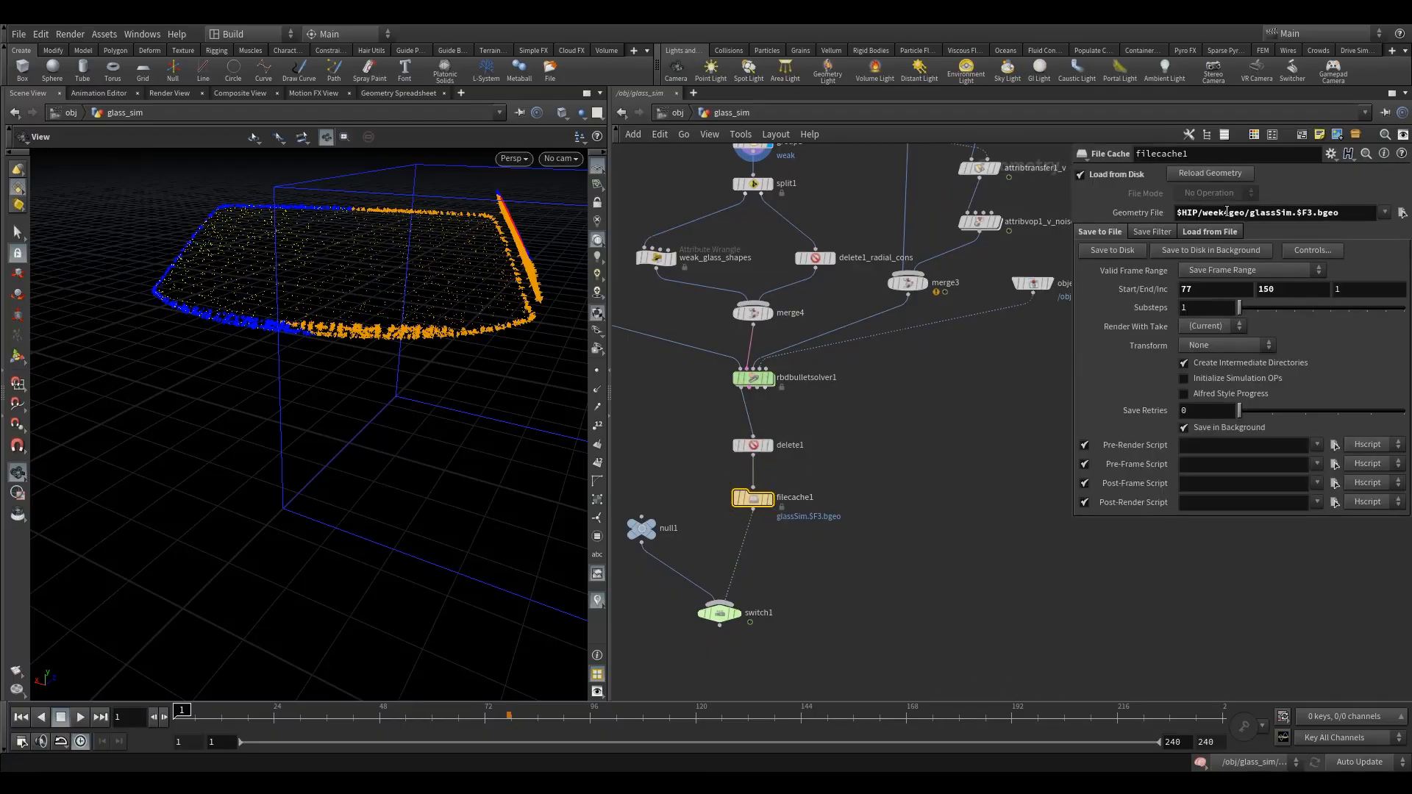
{"action": "left_click", "coordinate": [1294, 212]}
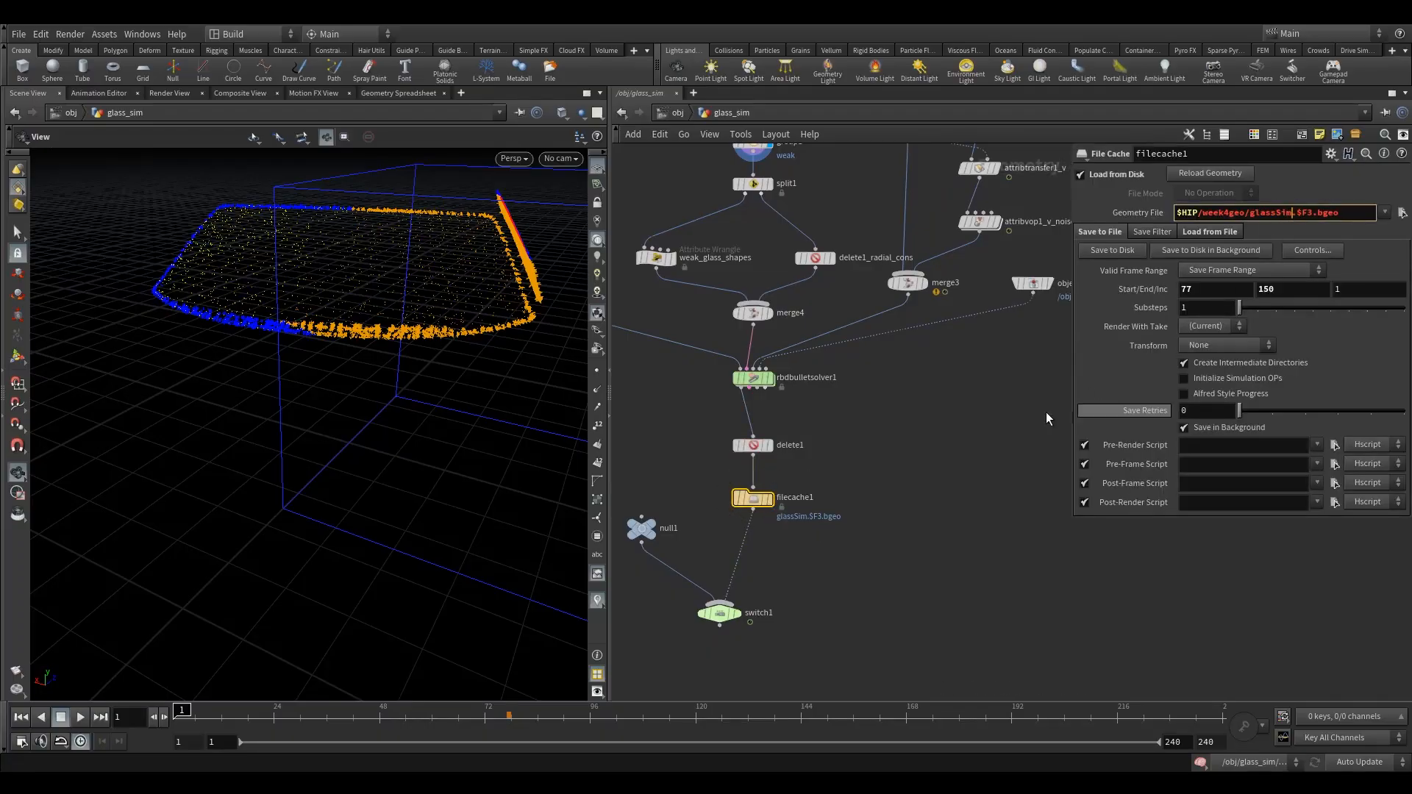
{"action": "key", "text": "Return"}
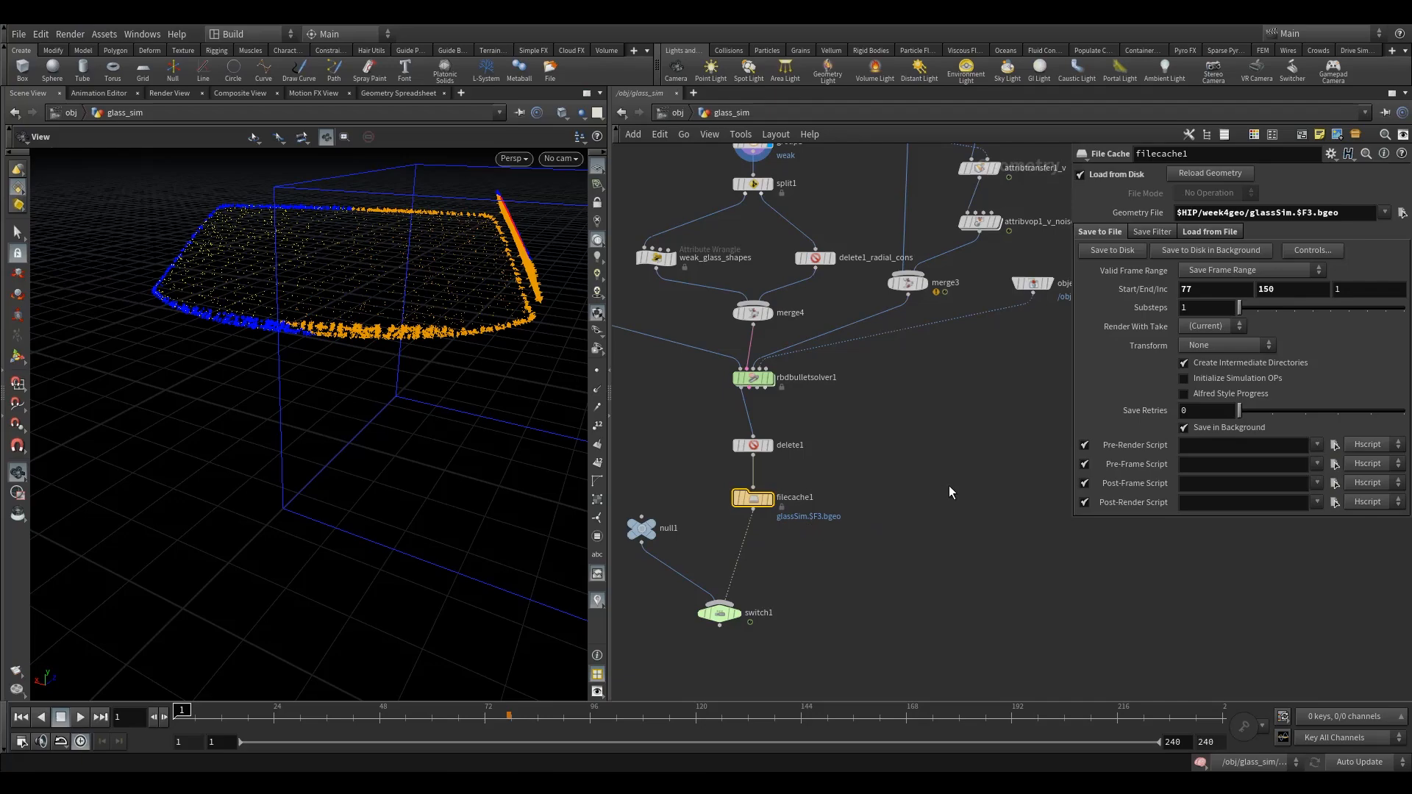